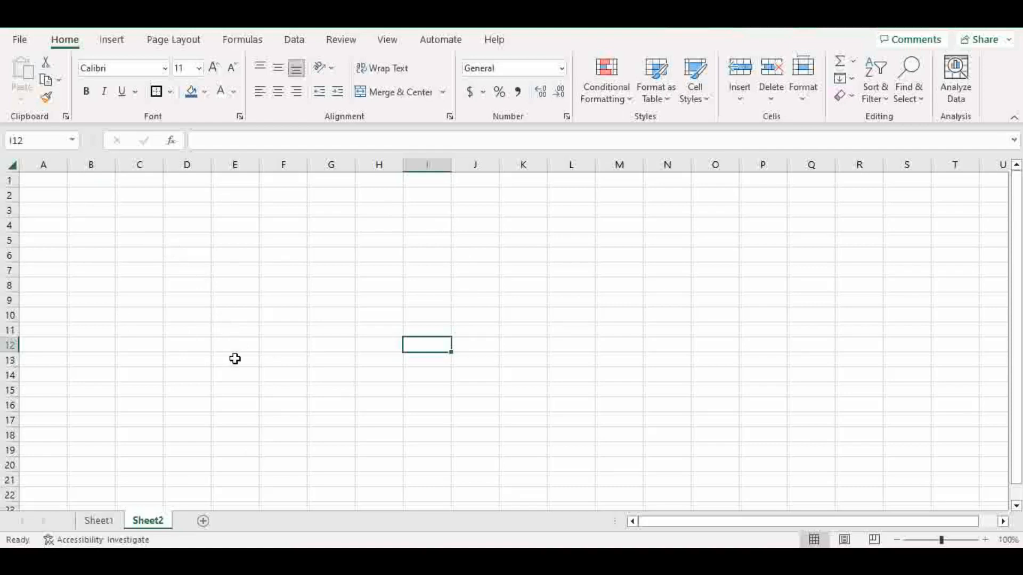
Enter the label RANDOMBETWEEN in cell J4 of Sheet1, beside the dice game table.
left_click(111, 526)
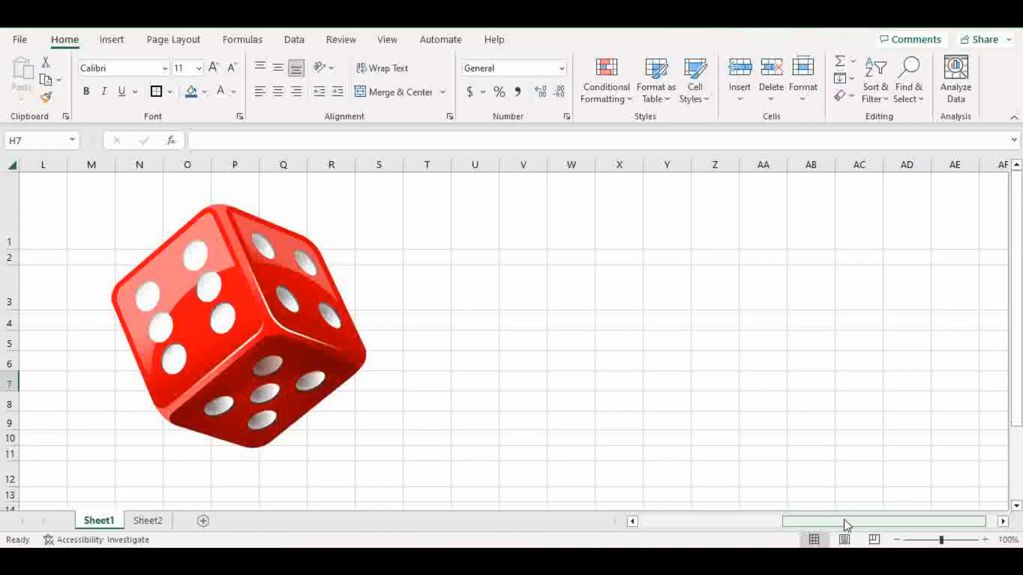
left_click_drag(845, 524, 703, 532)
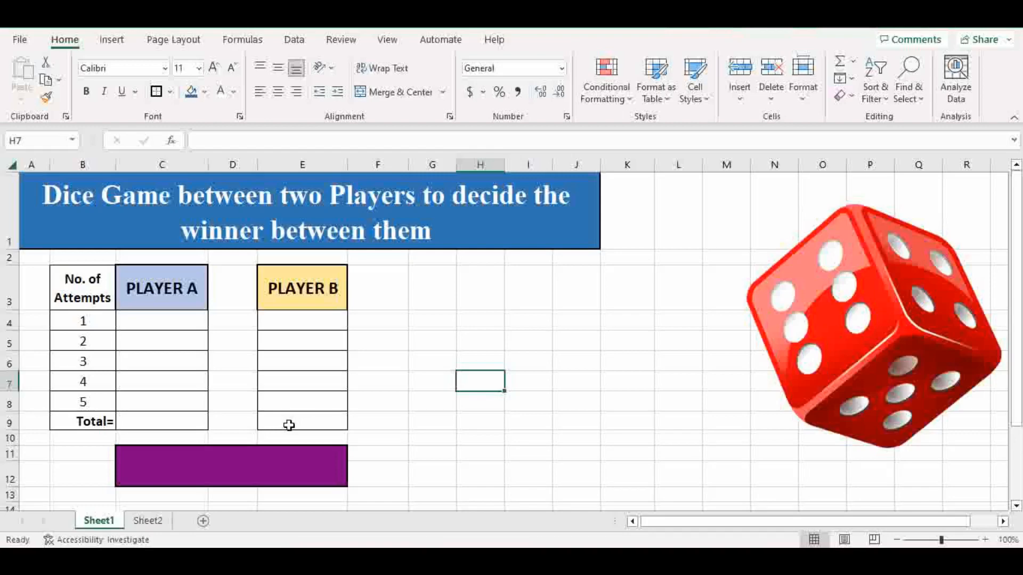
left_click(566, 325)
type("r")
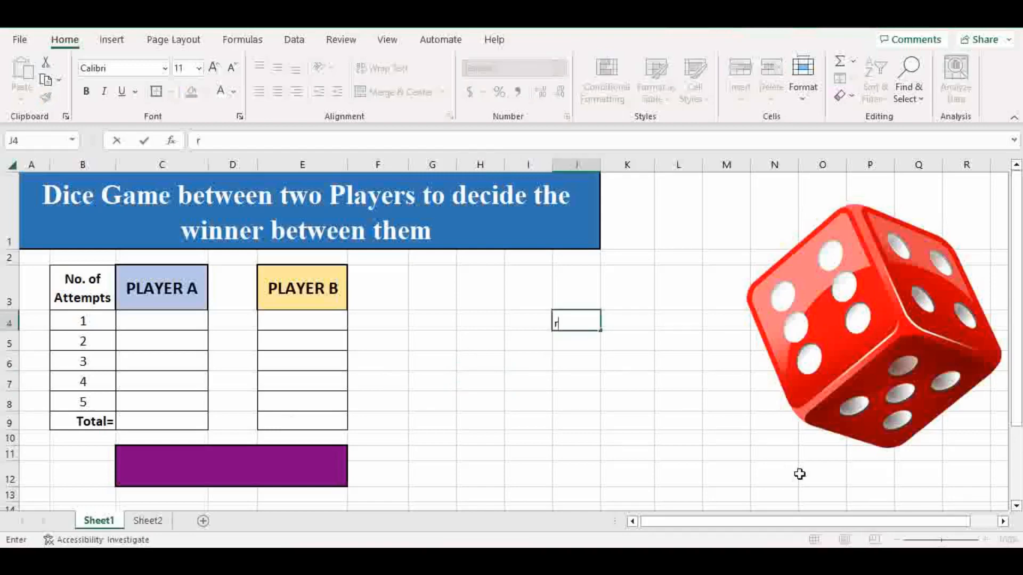
key("BackSpace")
type("RANDOMB")
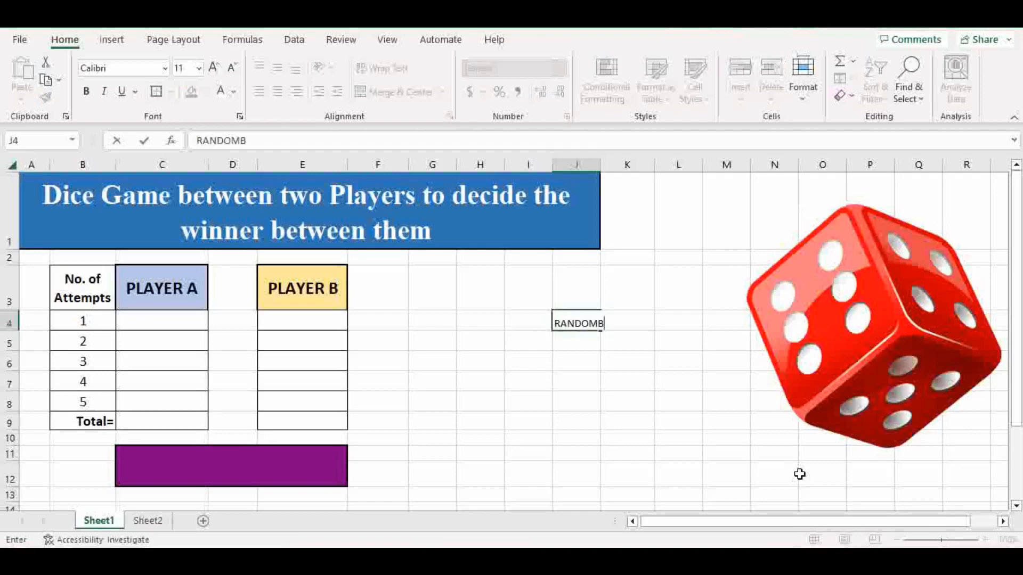
type("ETWWN")
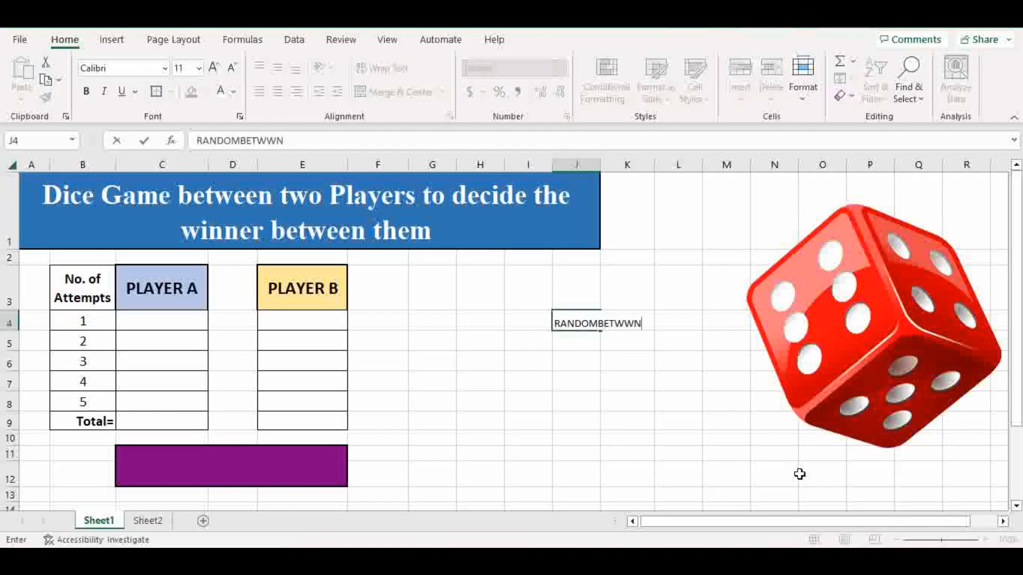
key("BackSpace")
key("BackSpace")
type("EEN")
Add the function names IF in cell J5 and SUM in cell J6.
left_click(572, 342)
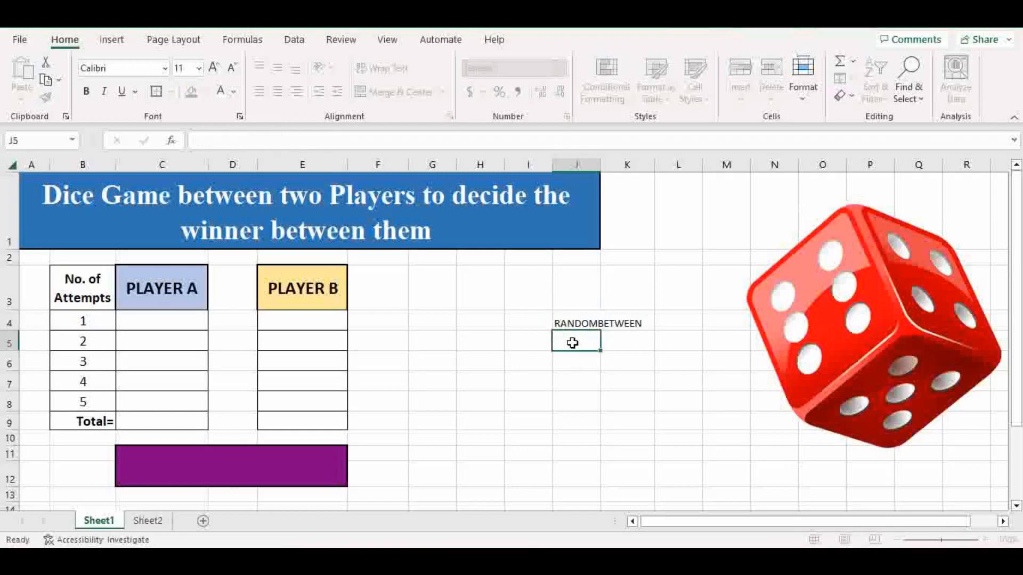
type("IF")
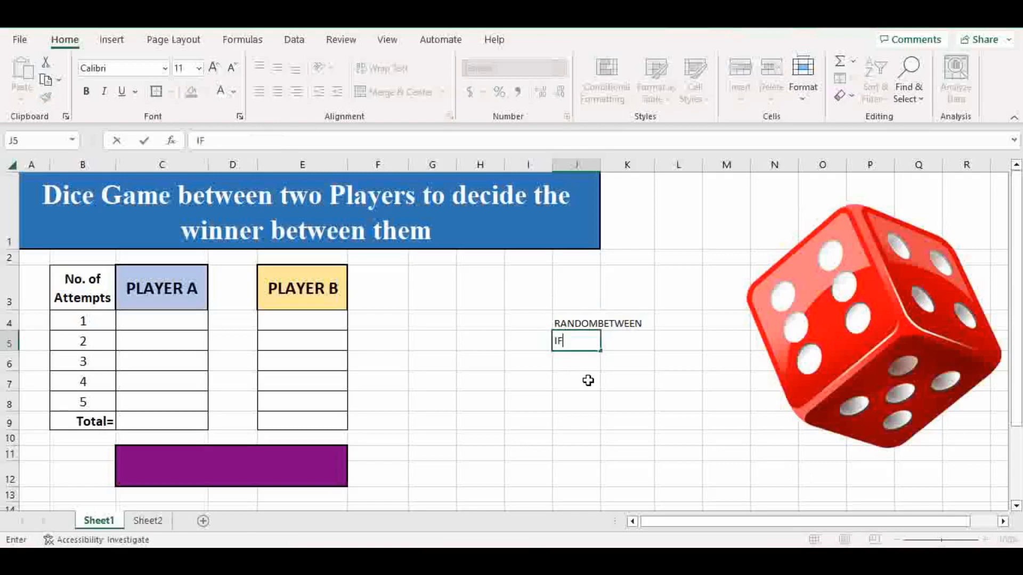
key("Return")
type("SUM")
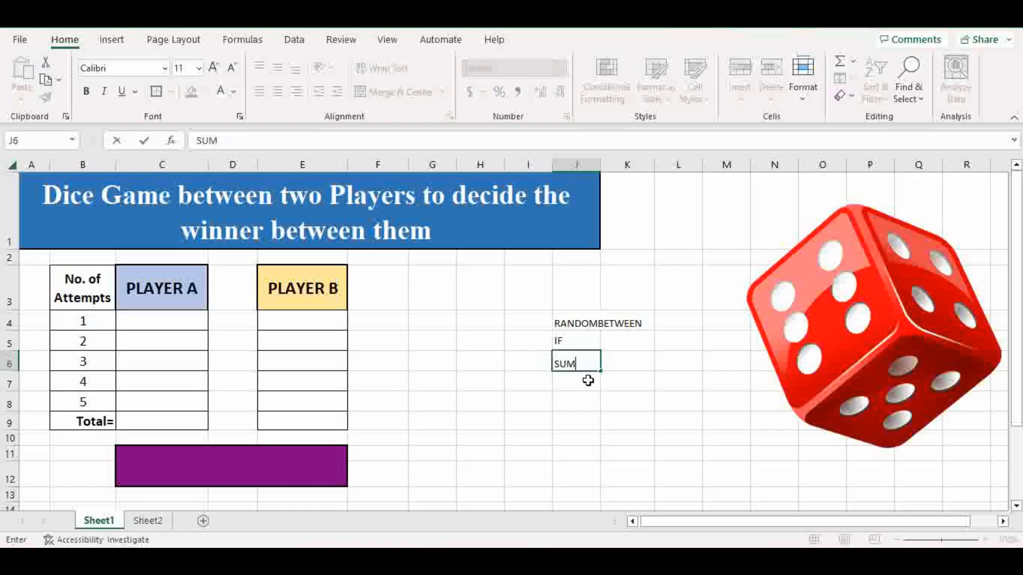
Enter the formula =RANDBETWEEN(1,6) in cell C4 for Player A's first attempt.
left_click(152, 322)
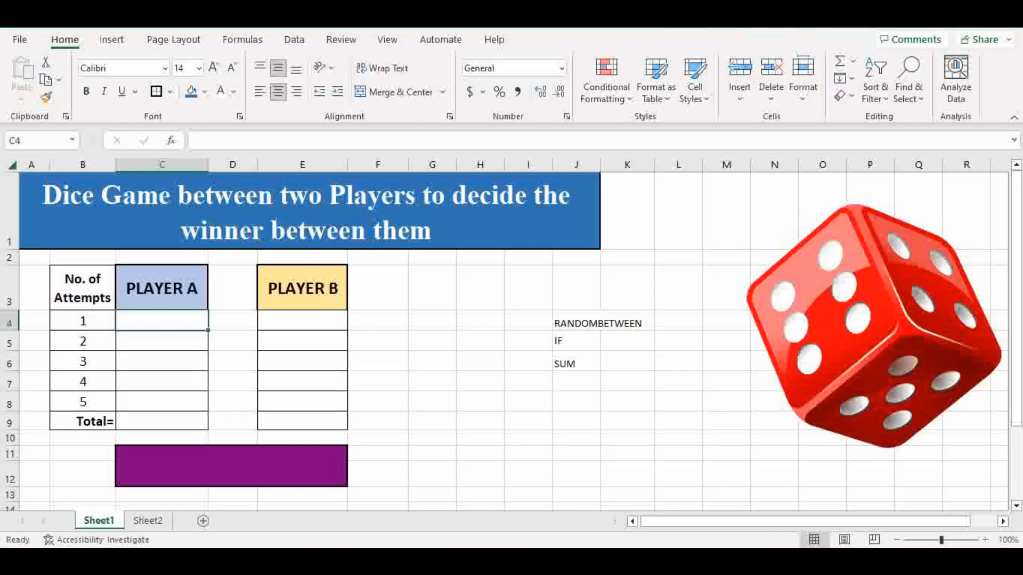
type("=")
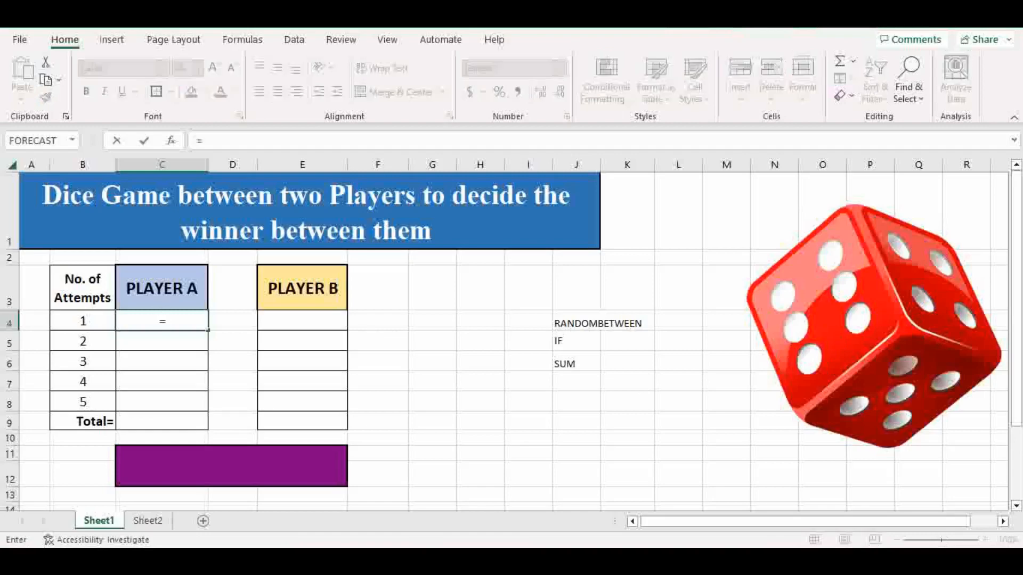
type("rand")
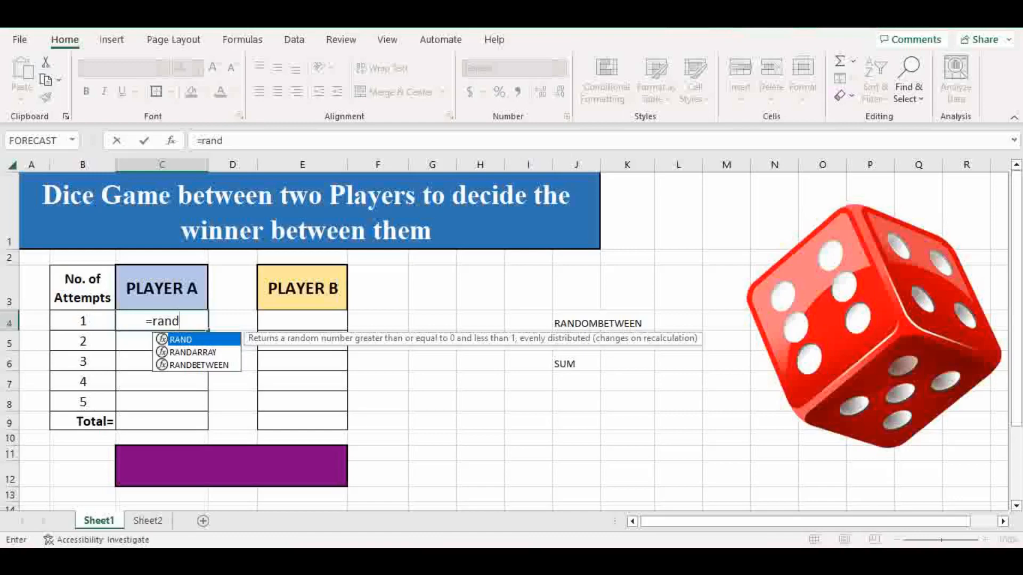
key("Down")
key("Down")
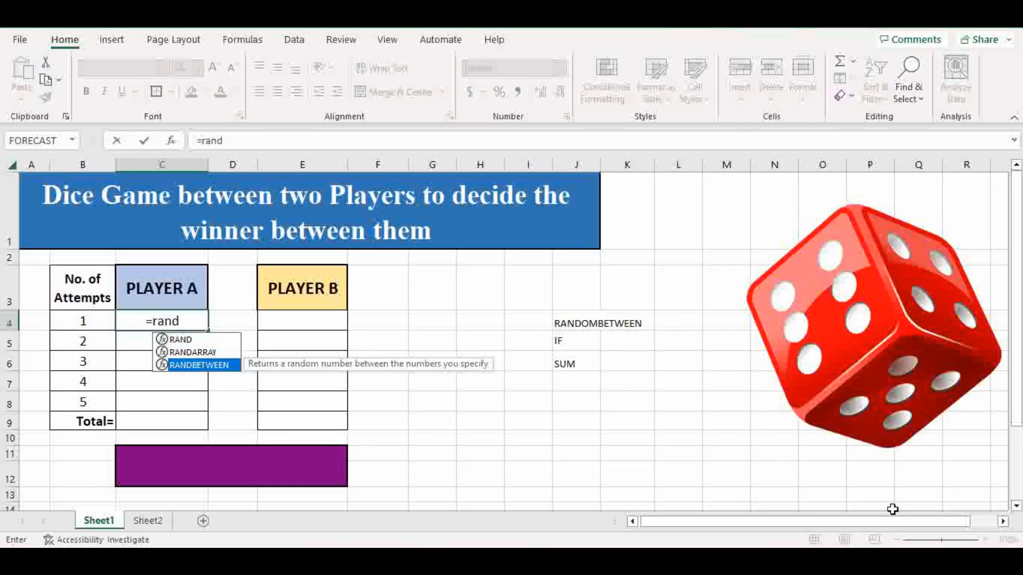
key("Tab")
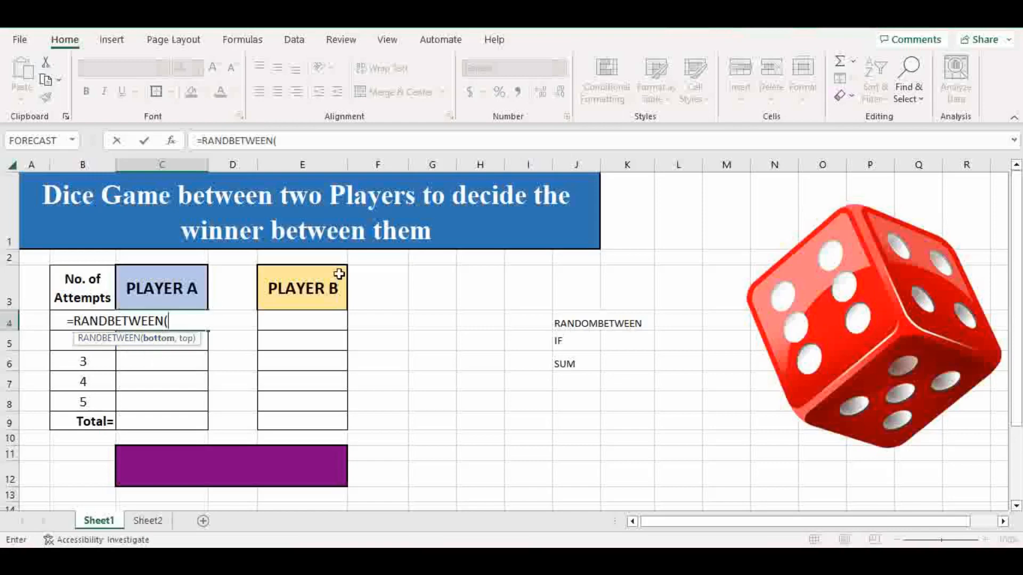
type("1,6")
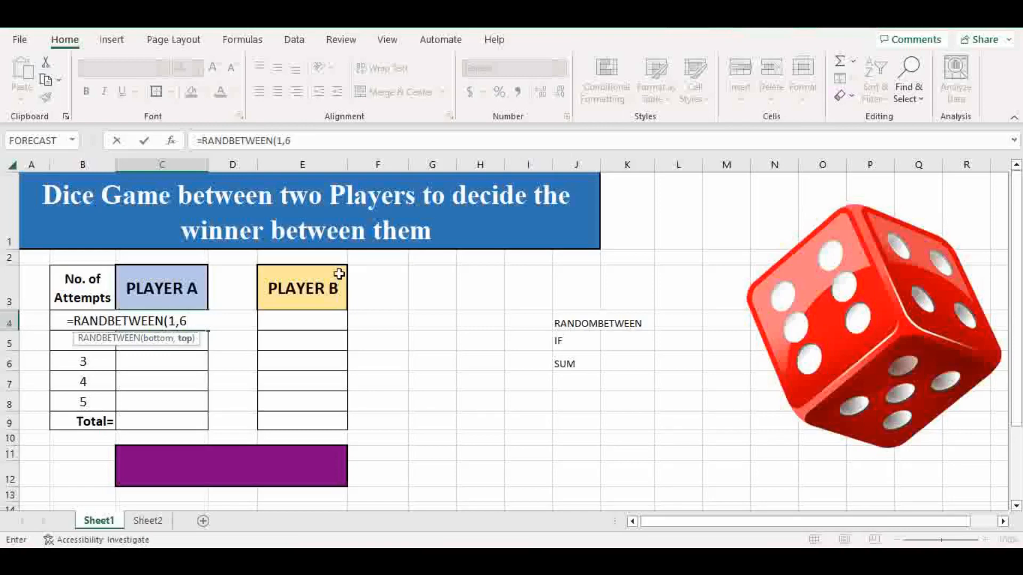
type(")")
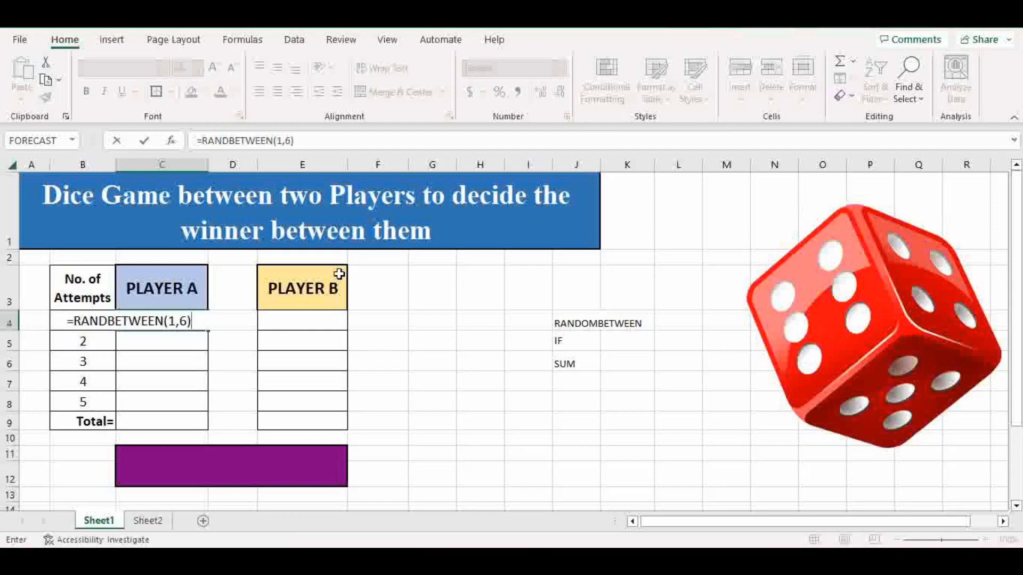
key("Return")
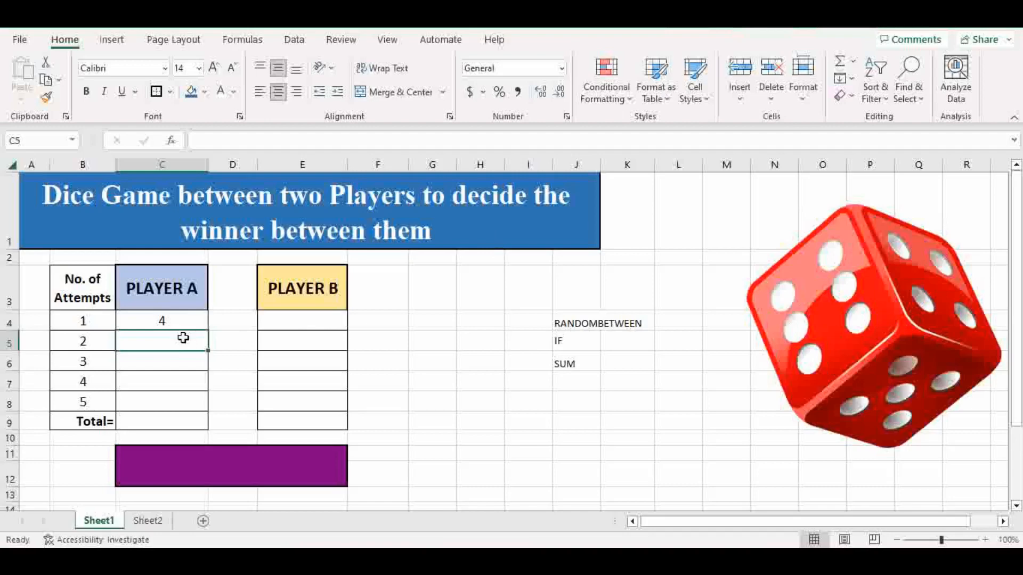
Enter the formula =RANDBETWEEN(1,6) in cell C5 for Player A's second attempt.
type("=rand")
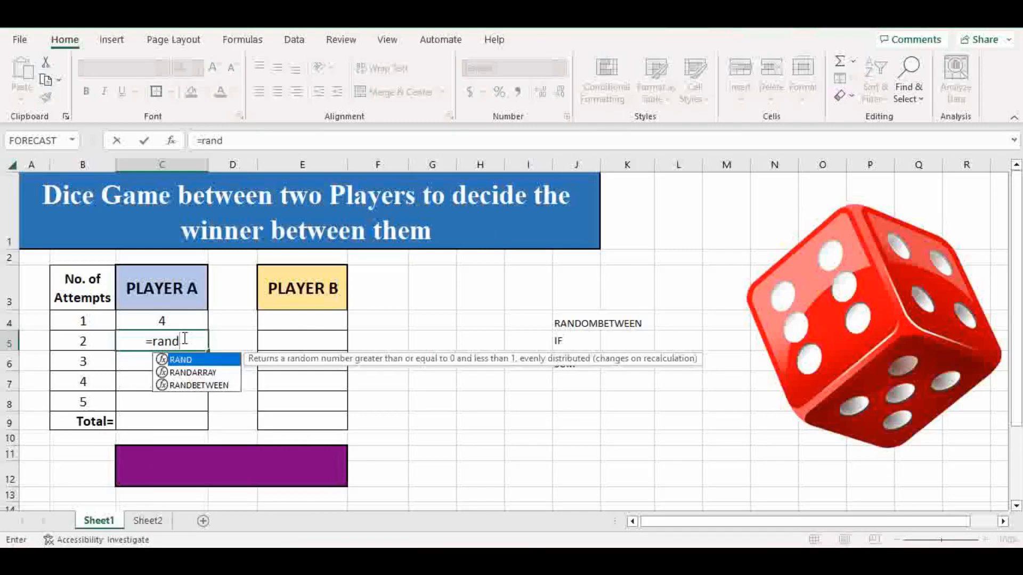
key("Tab")
key("BackSpace")
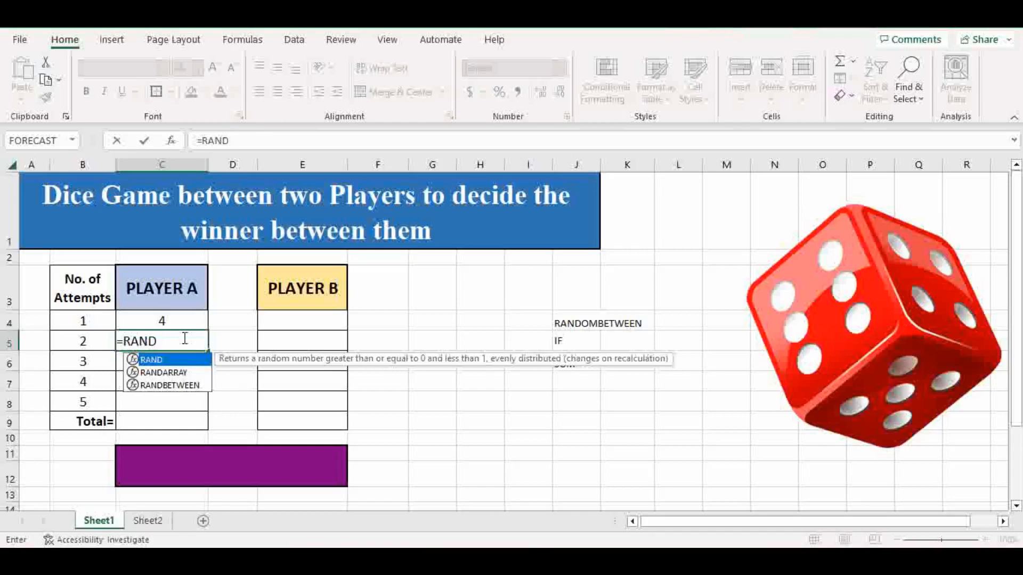
key("Down")
key("Down")
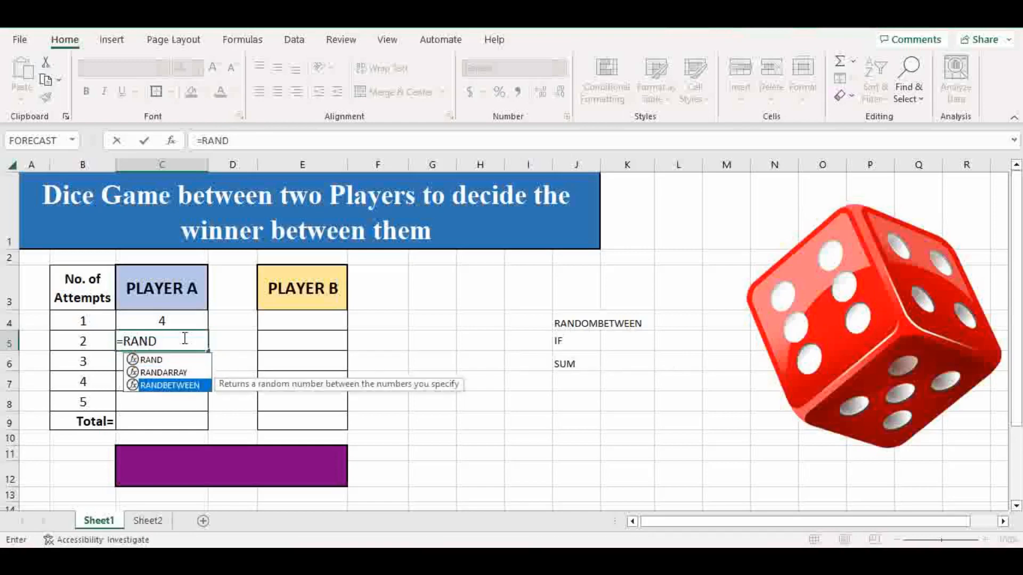
key("Tab")
type("1")
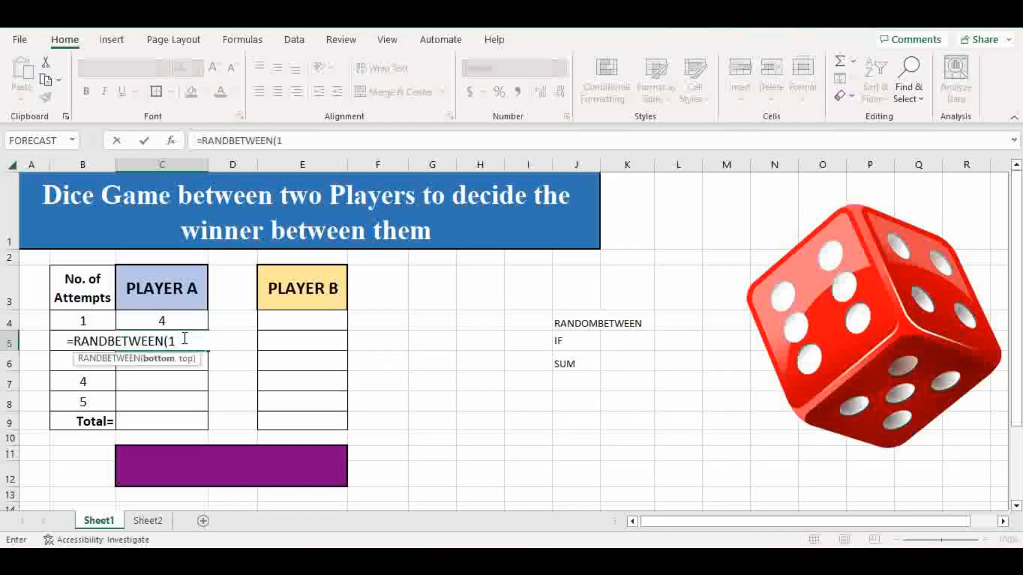
type(",6)")
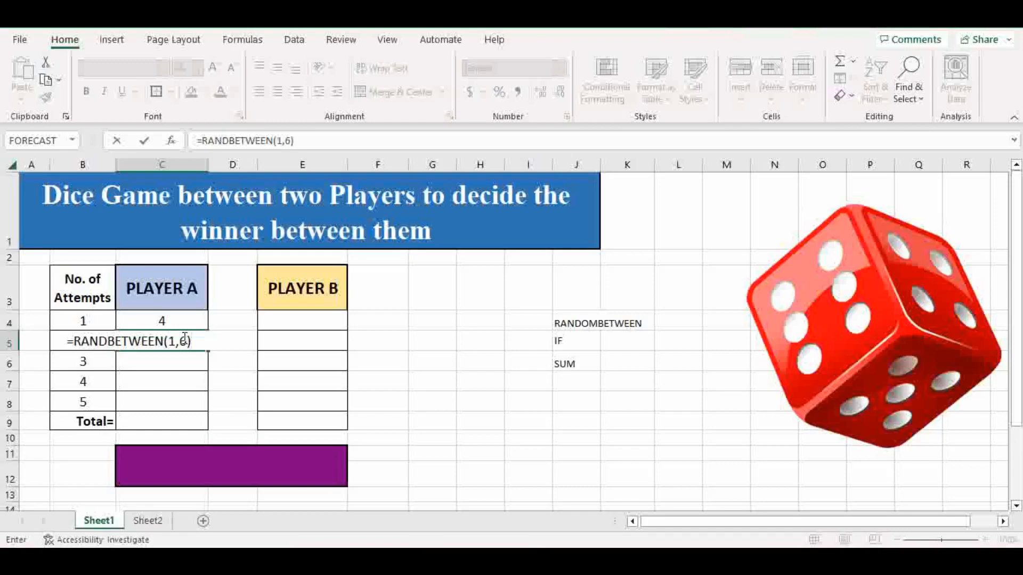
key("Return")
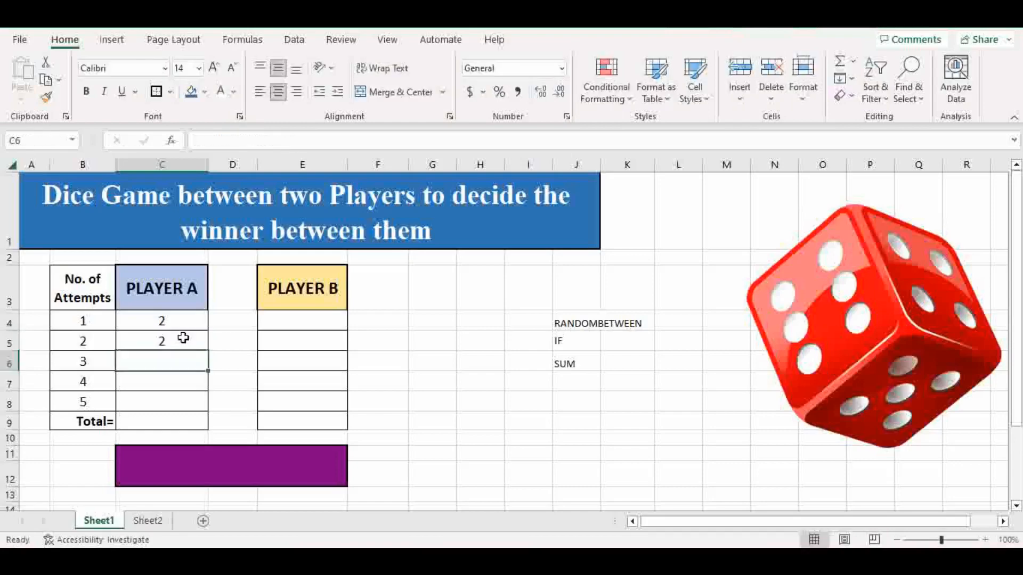
Fill the formula from C5 down to C8 for Player A's remaining attempts.
left_click(179, 342)
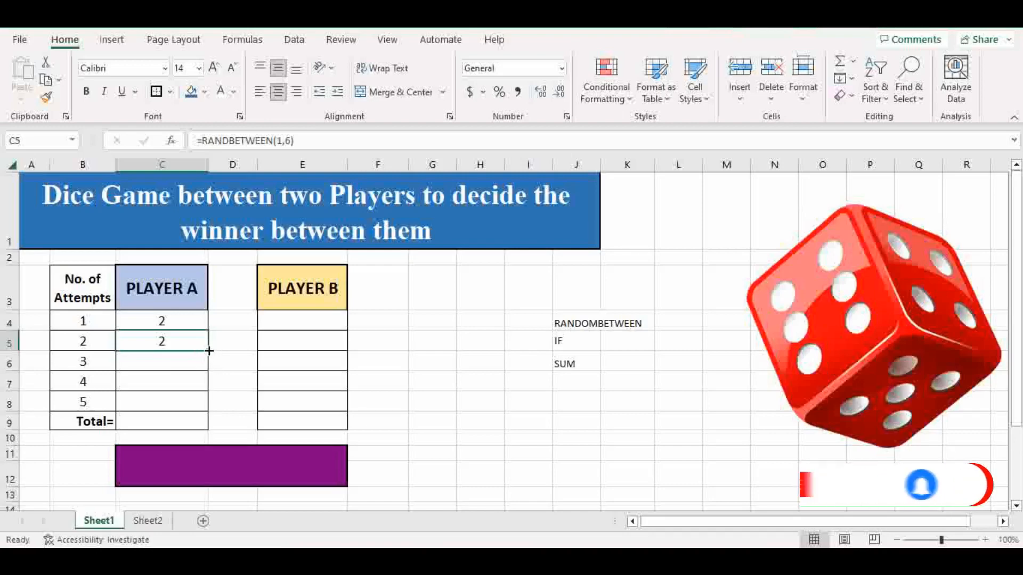
left_click_drag(209, 350, 203, 406)
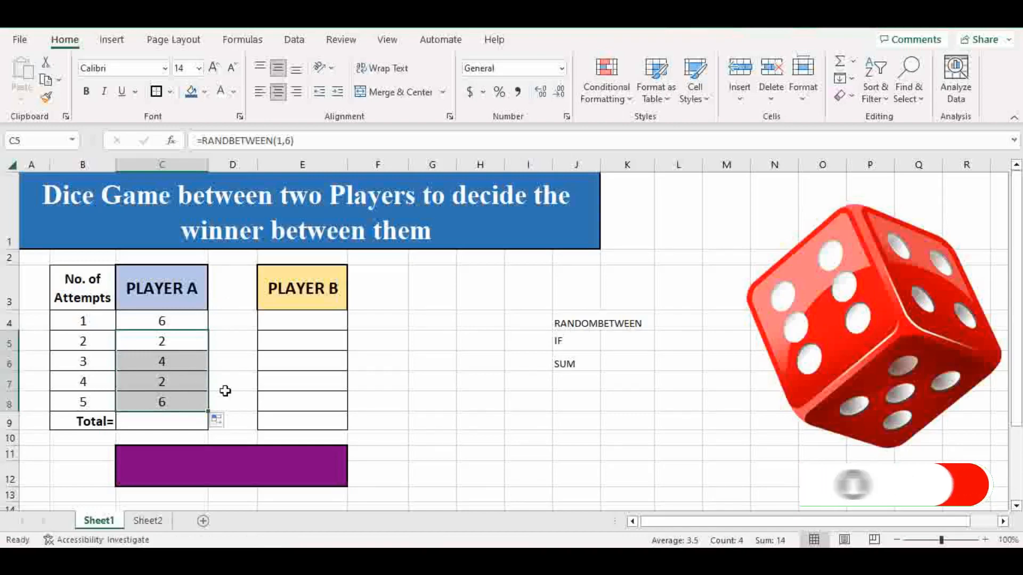
left_click(231, 343)
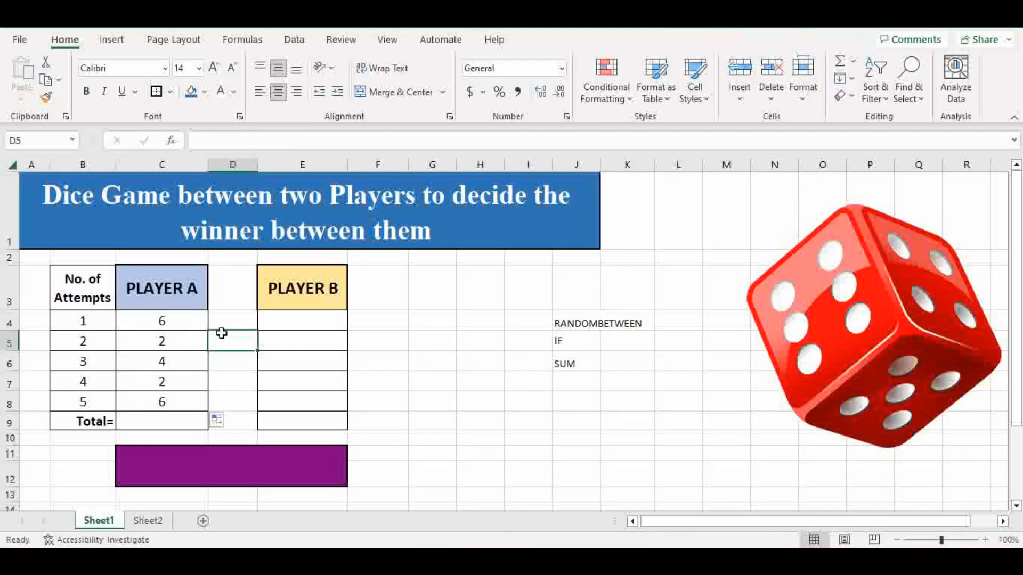
Enter the formula =RANDBETWEEN(1,6) in cell E4 for Player B's first attempt.
left_click(274, 317)
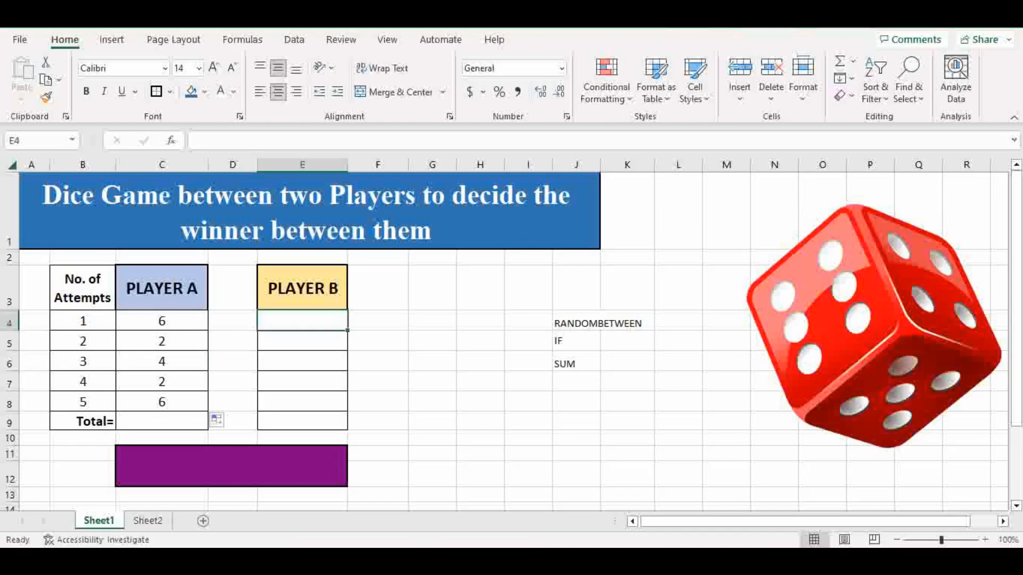
type("=")
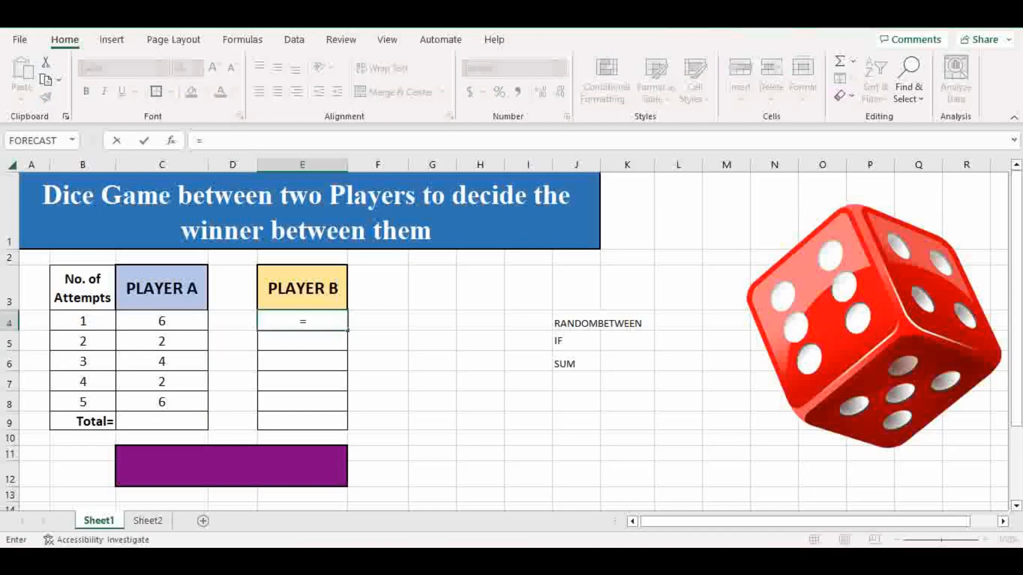
type("rand")
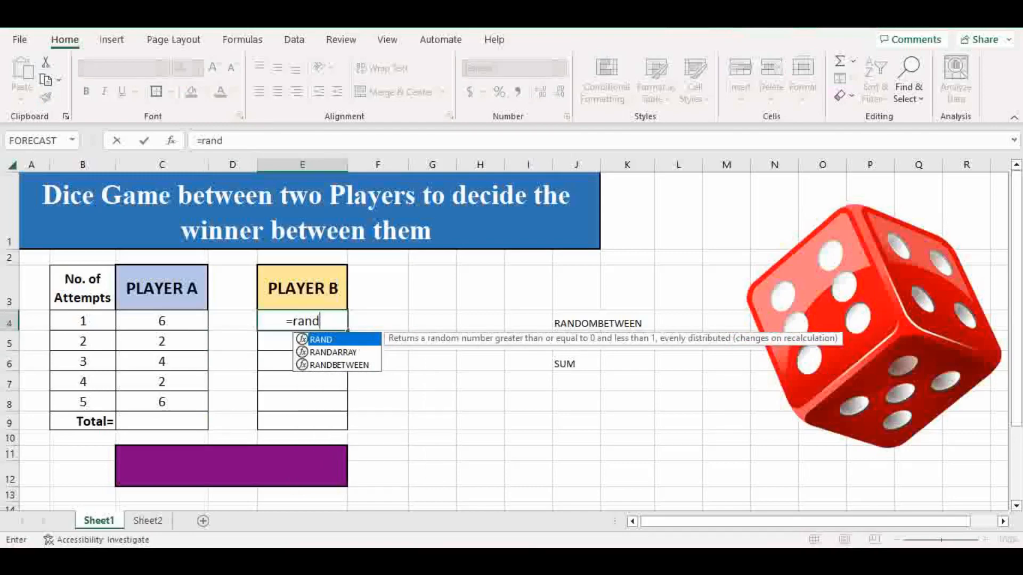
key("Down")
key("Down")
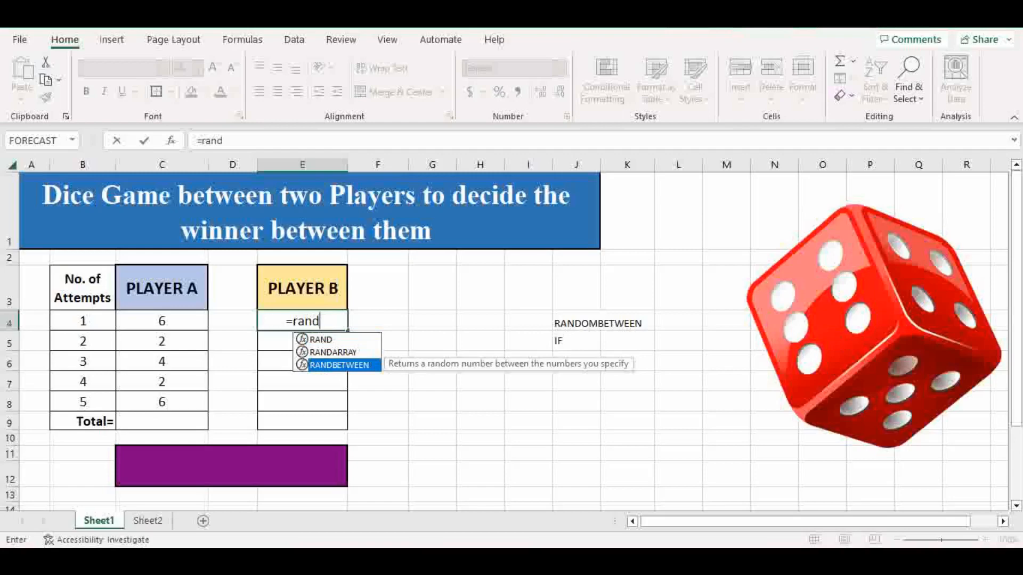
key("Tab")
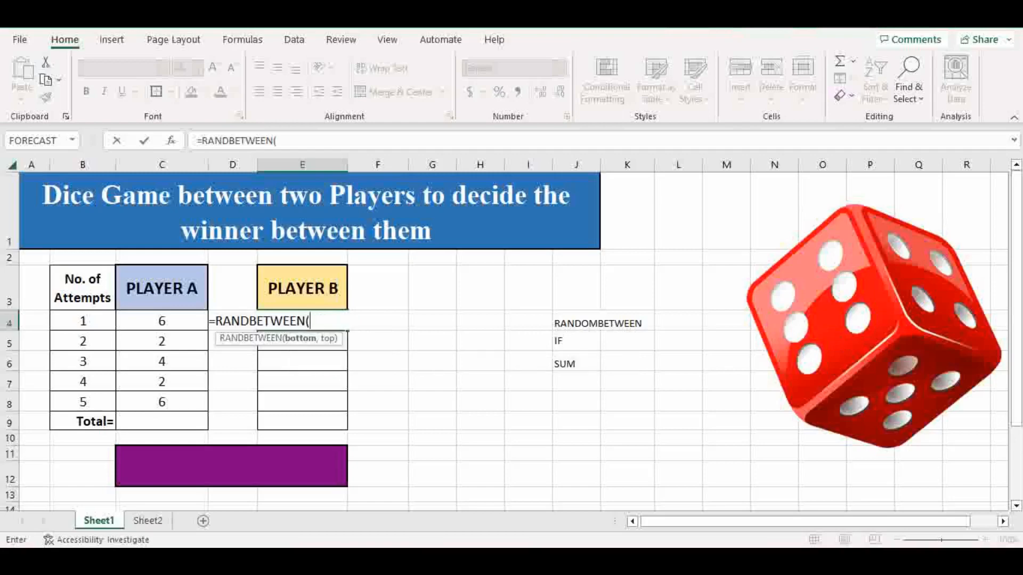
type("1,6)")
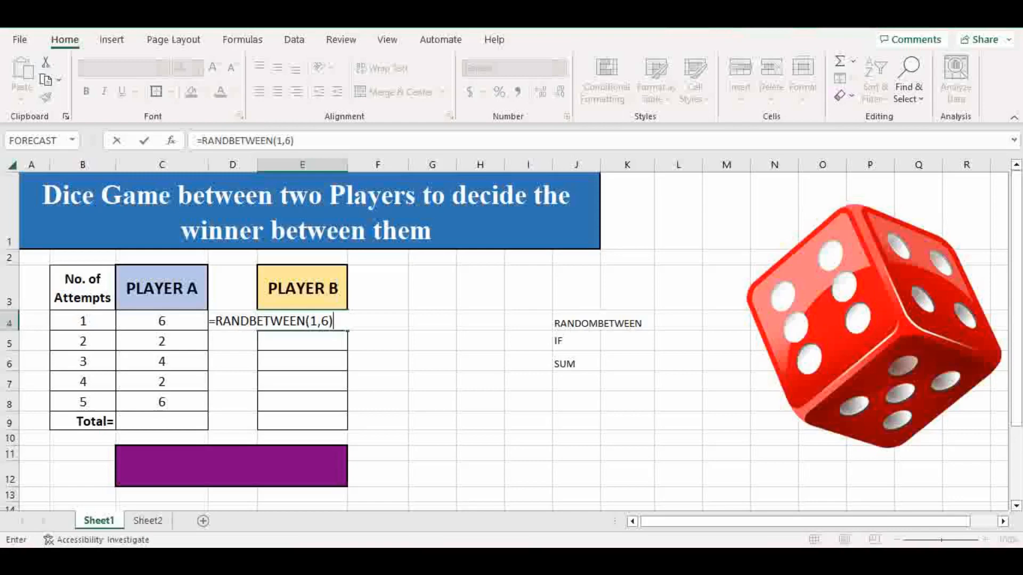
key("Return")
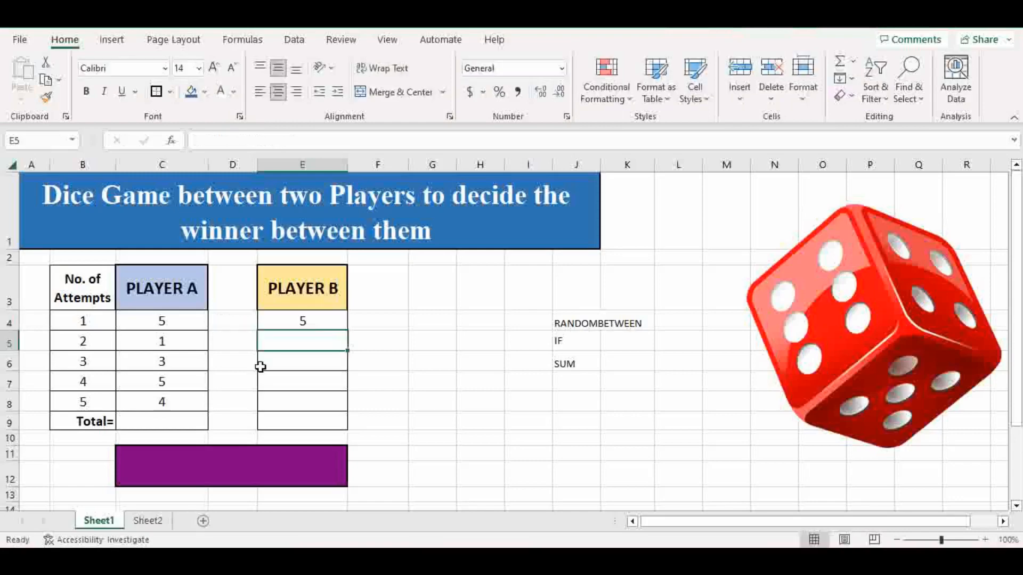
Fill the RANDBETWEEN formula from E4 down to E8 for Player B's remaining attempts.
left_click(295, 322)
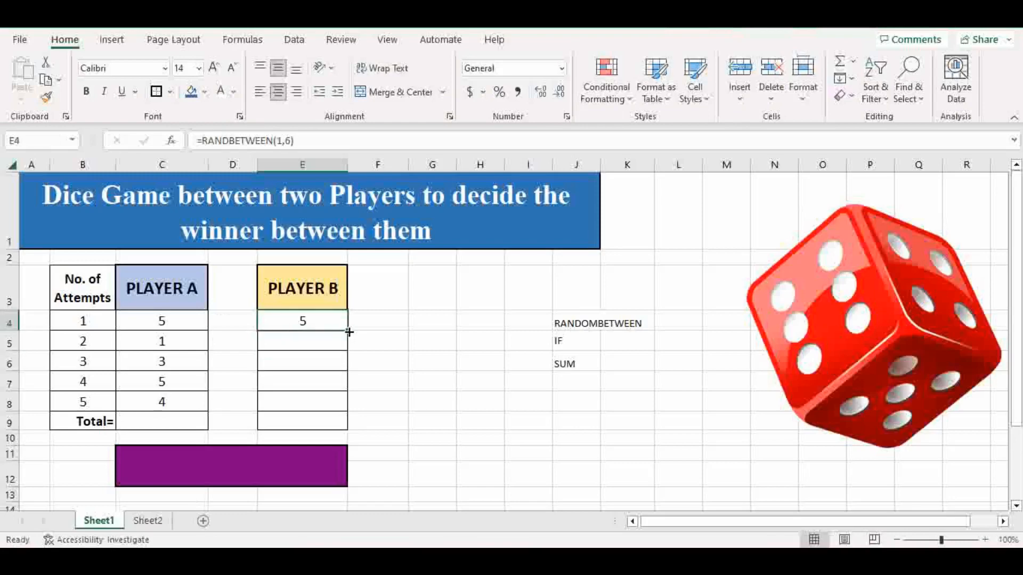
left_click_drag(347, 334, 347, 346)
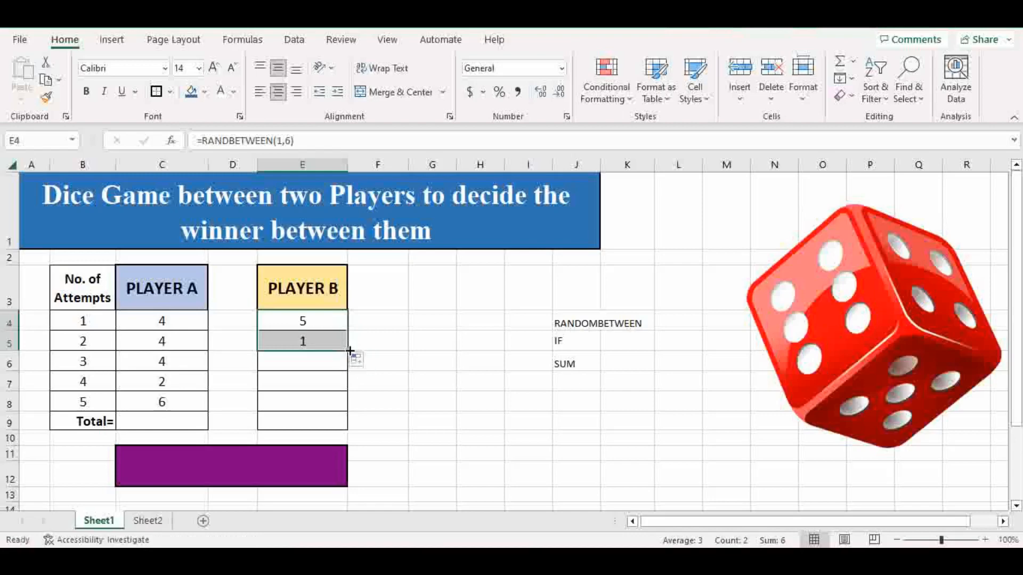
left_click_drag(349, 350, 343, 367)
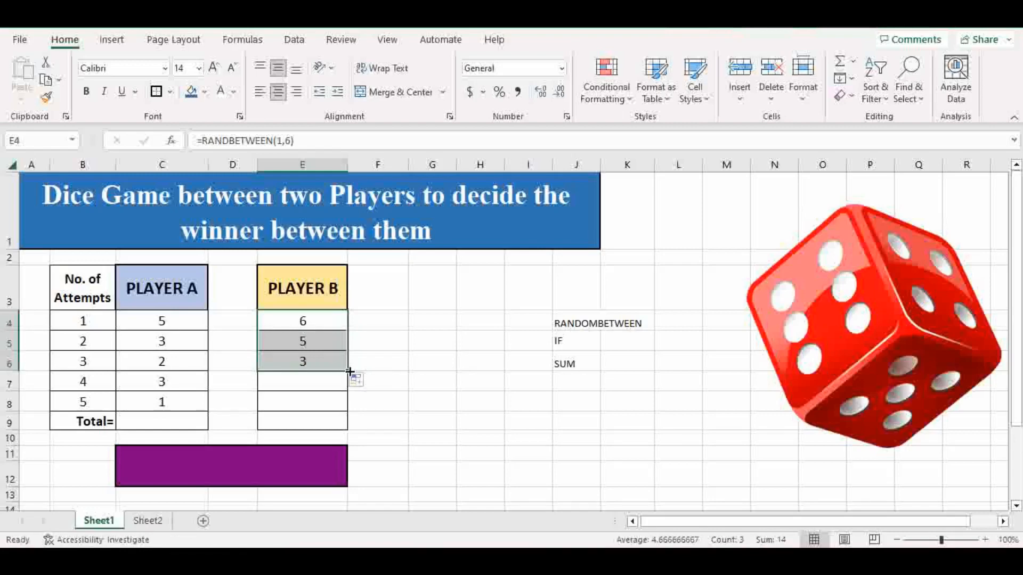
left_click_drag(350, 369, 347, 407)
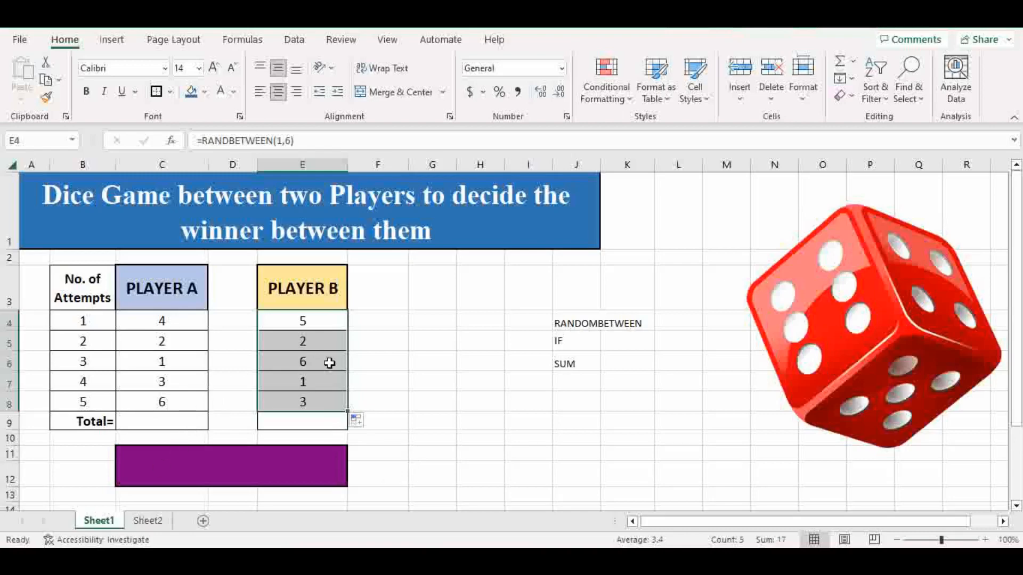
Total Player A's five attempts in cell C9 with the formula =SUM(C4:C8).
left_click(180, 427)
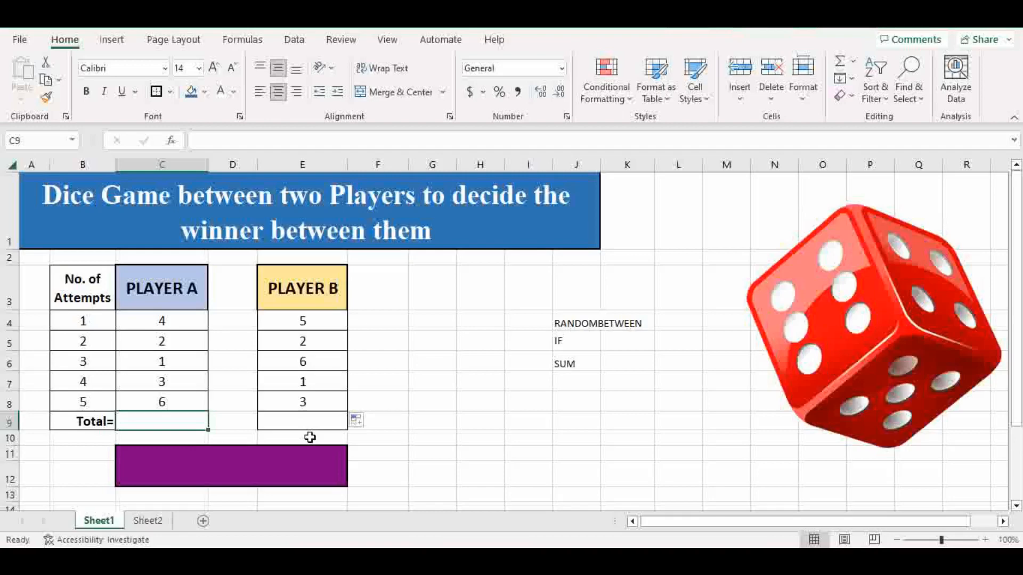
type("=")
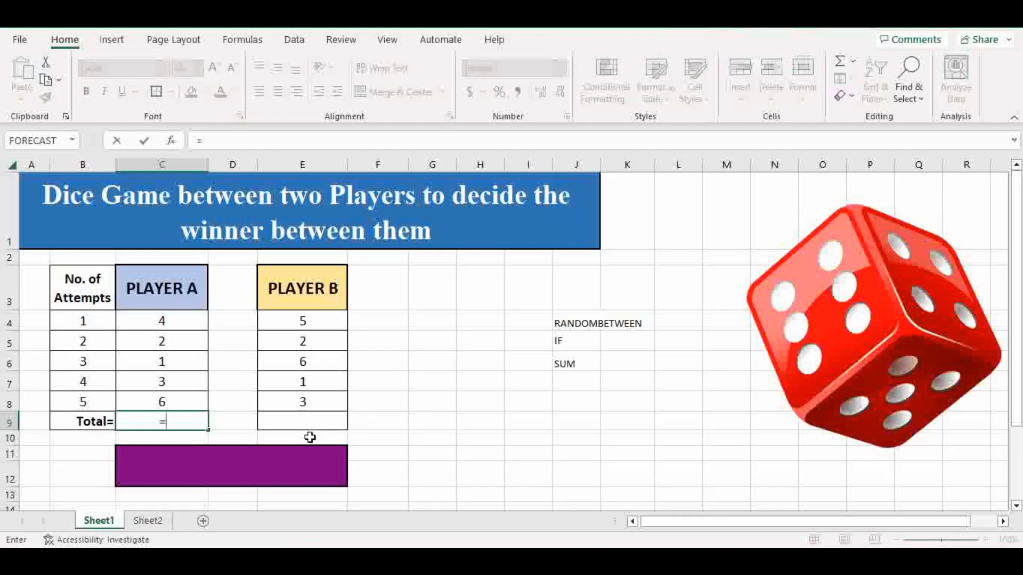
type("s")
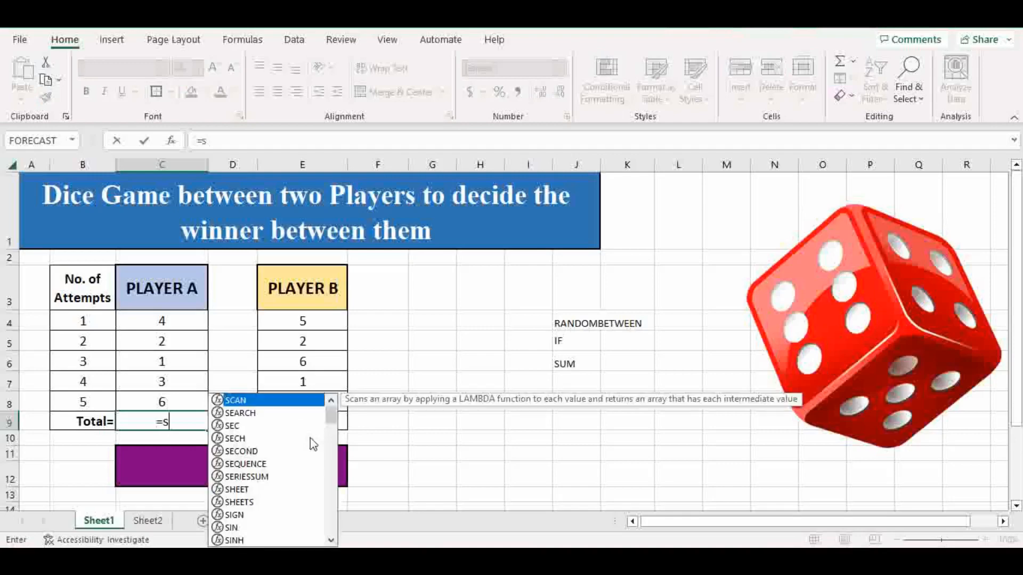
type("um")
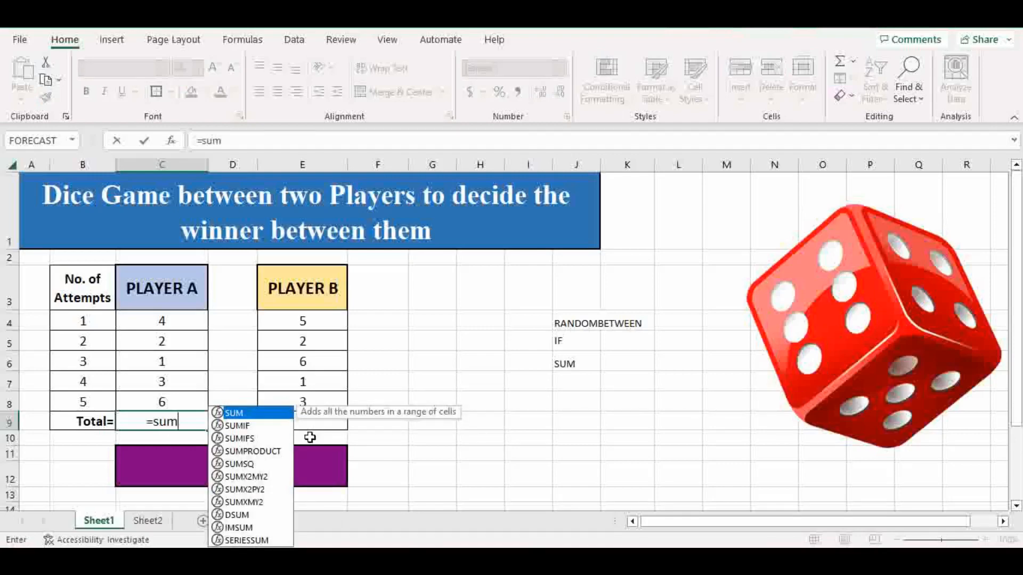
key("Down")
key("Down")
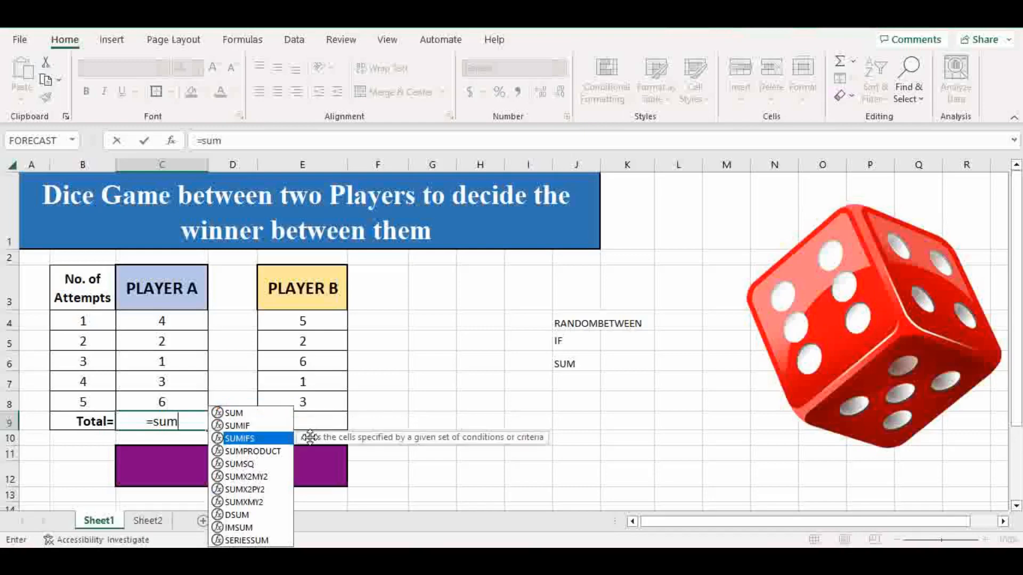
key("Up")
key("Up")
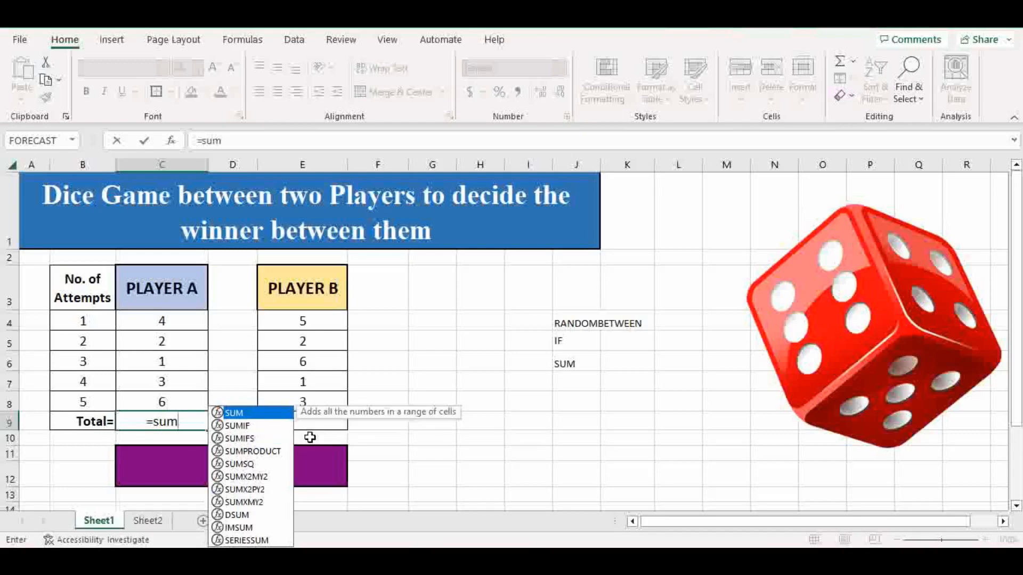
key("Tab")
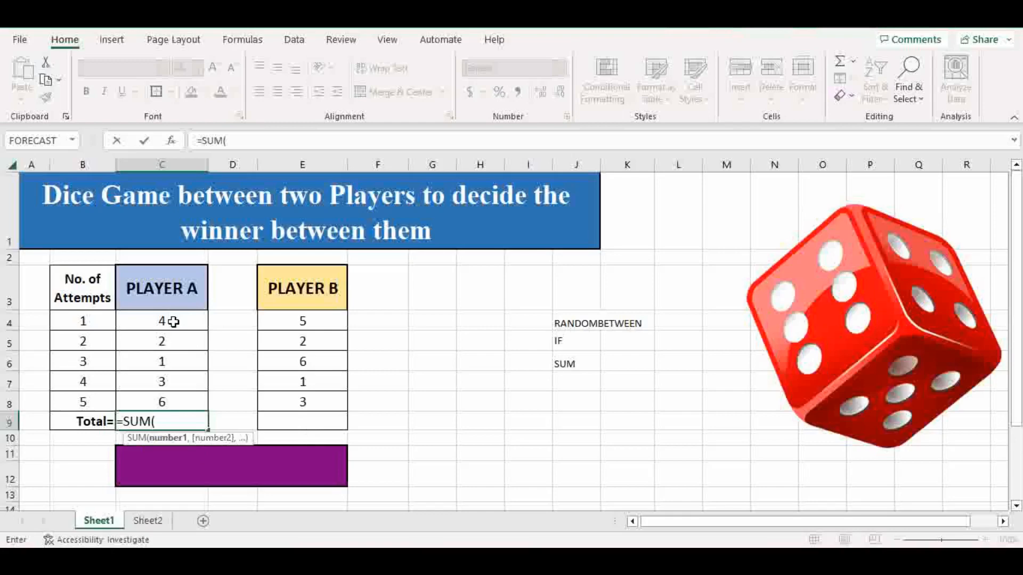
left_click_drag(173, 322, 182, 405)
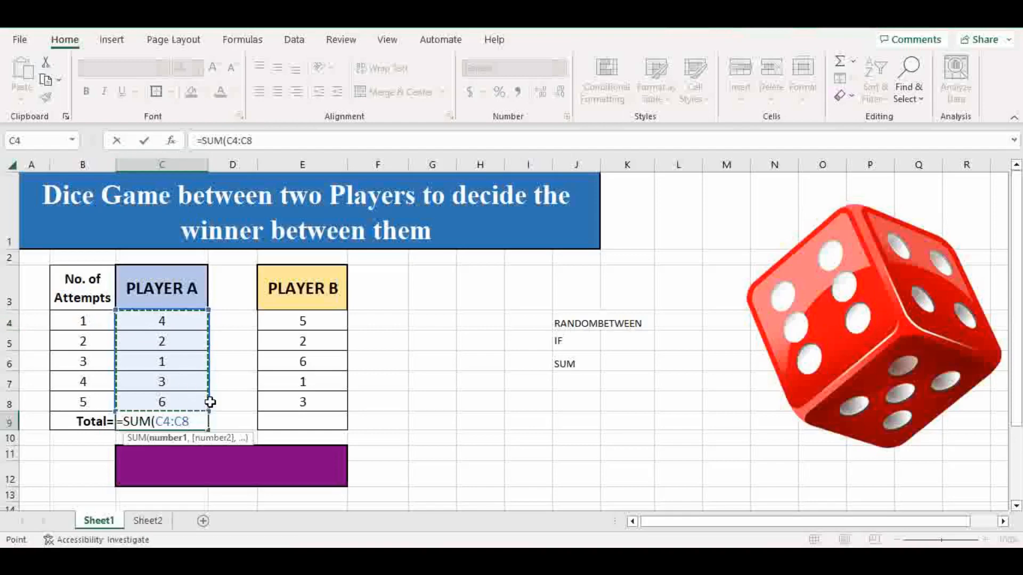
key("Return")
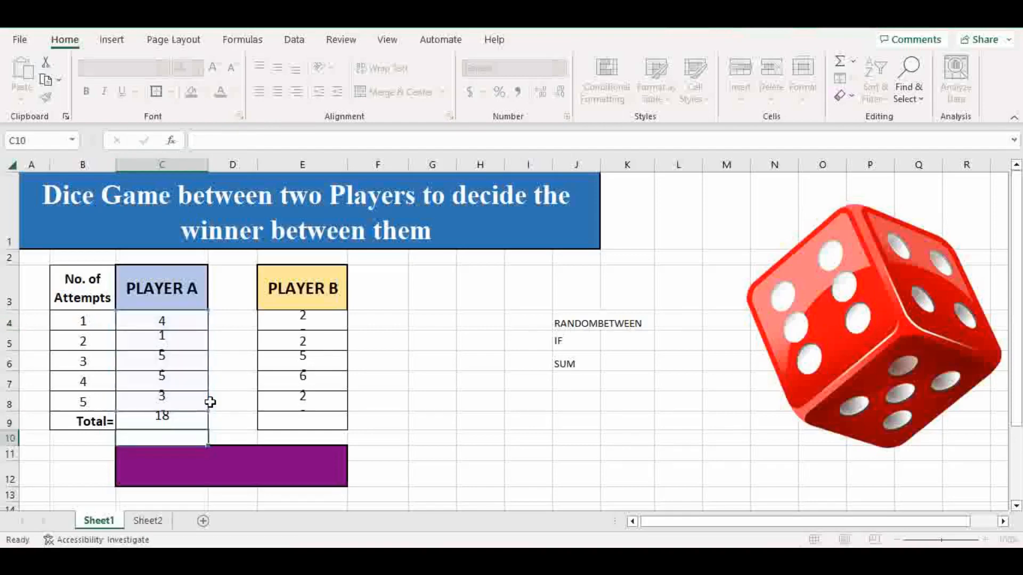
Total Player B's five attempts in cell E9 with the formula =SUM(E4:E8).
left_click(307, 429)
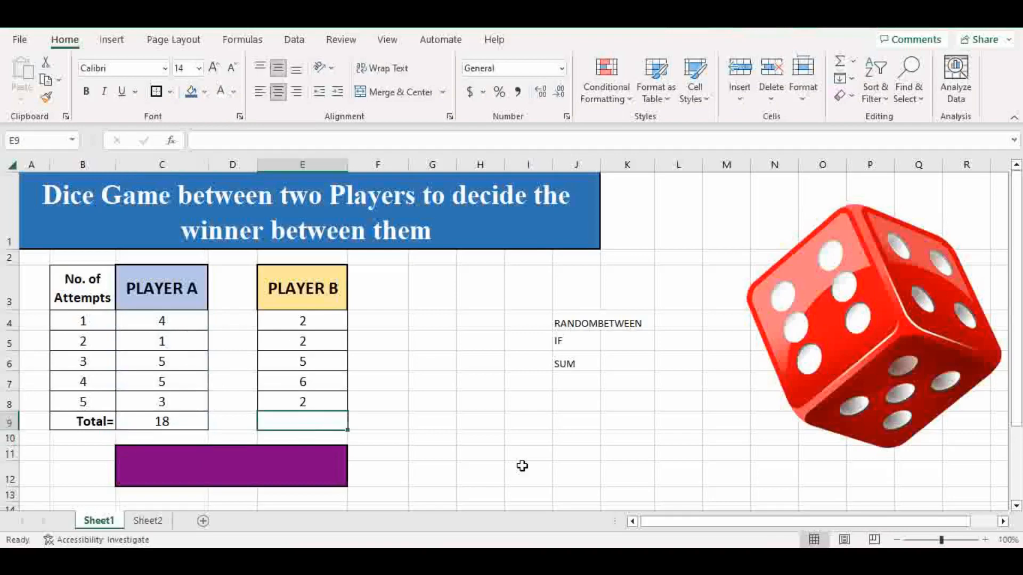
type("=")
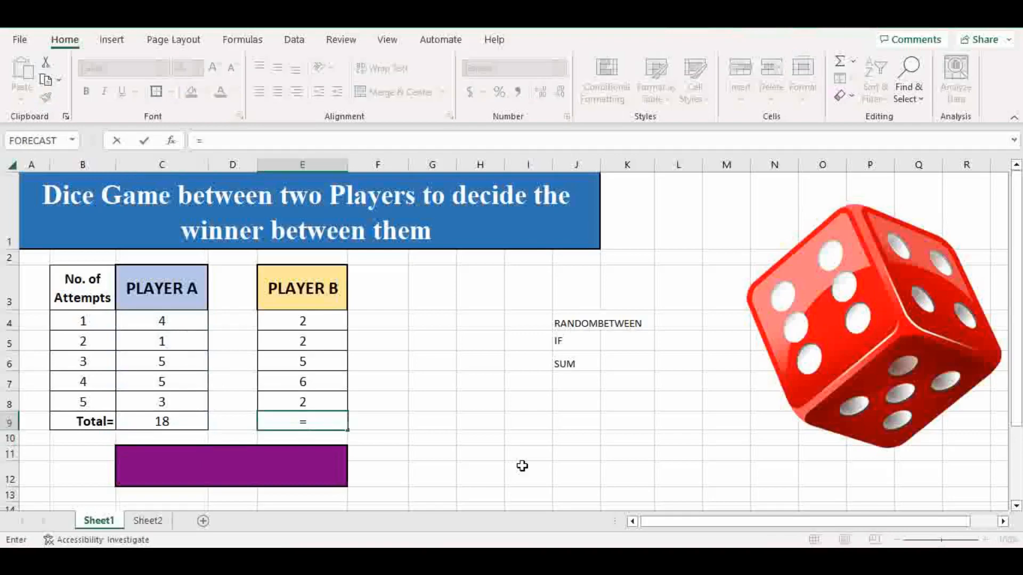
type("sum")
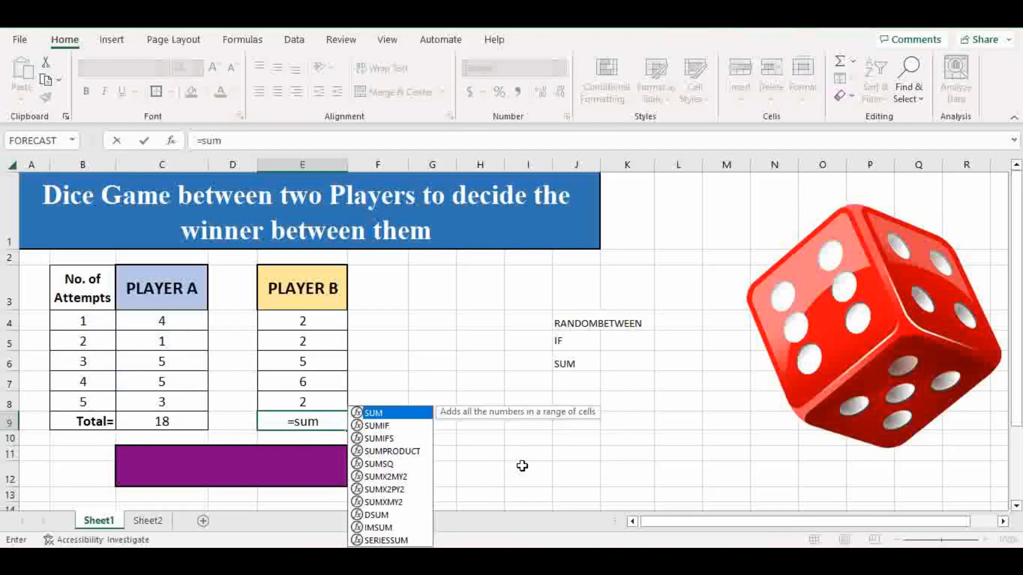
key("Tab")
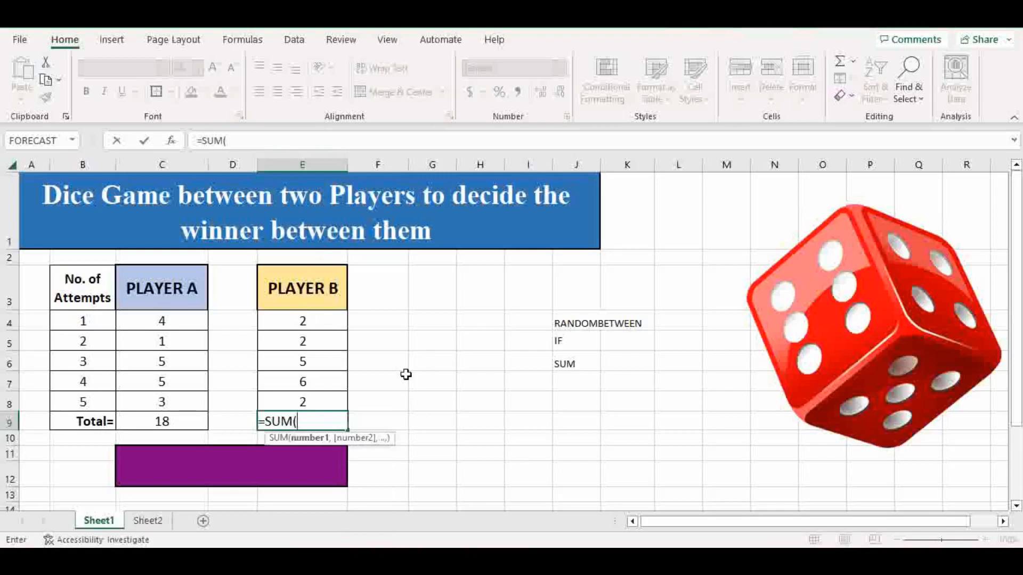
type("E4:")
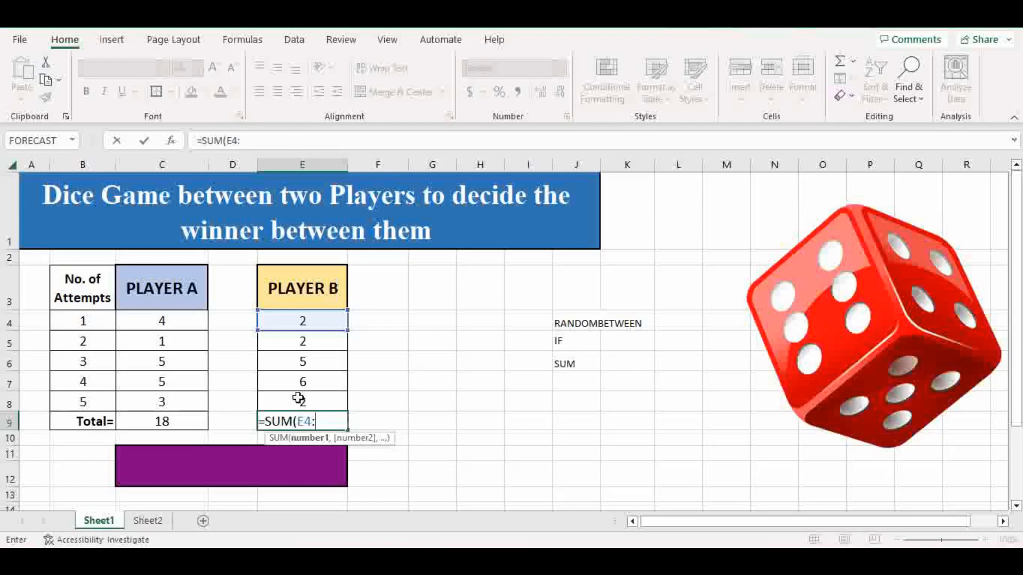
type("E8)")
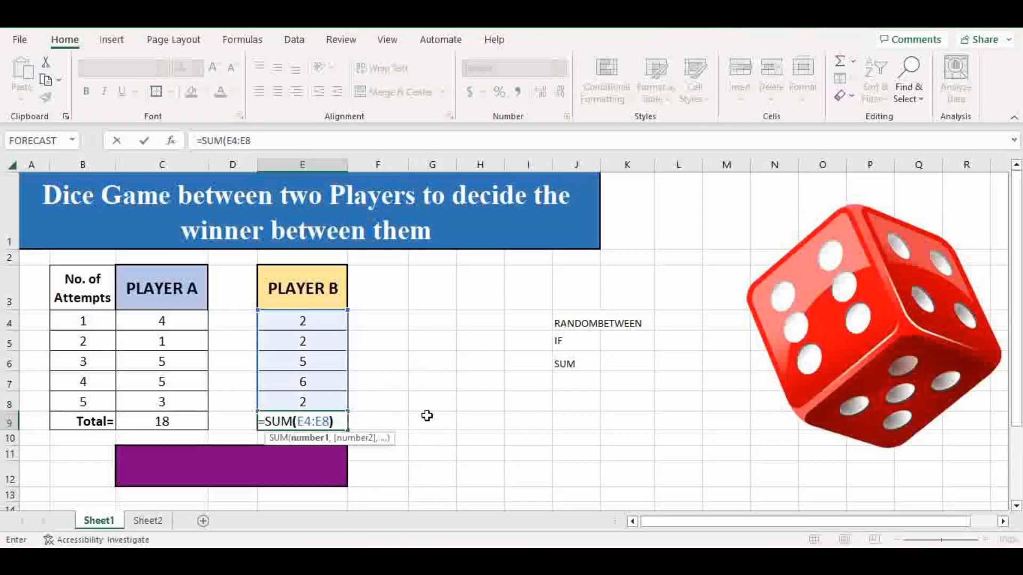
key("Return")
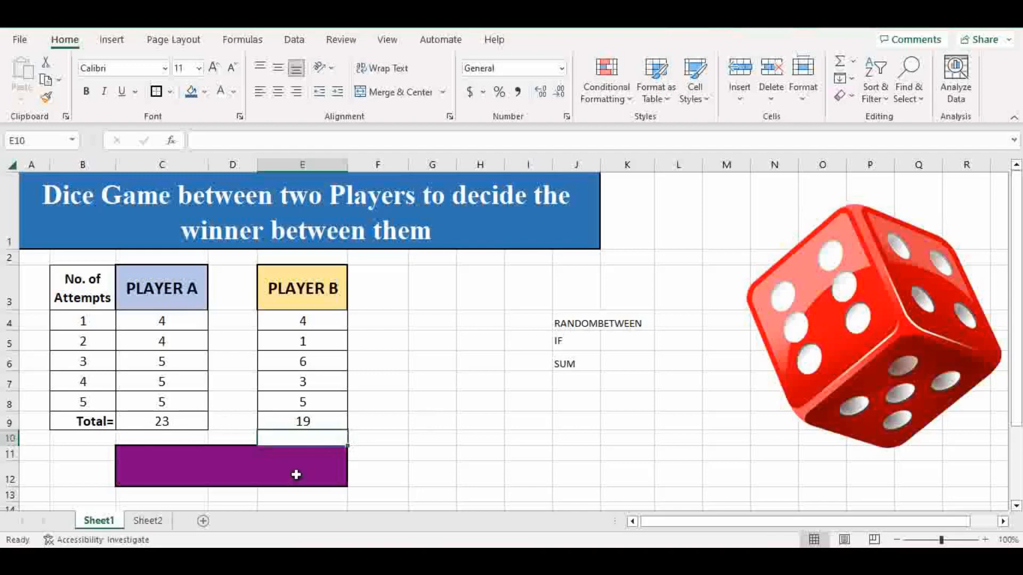
Start an IF formula in the merged purple cell C11 with the logical test C9>E9.
left_click(223, 466)
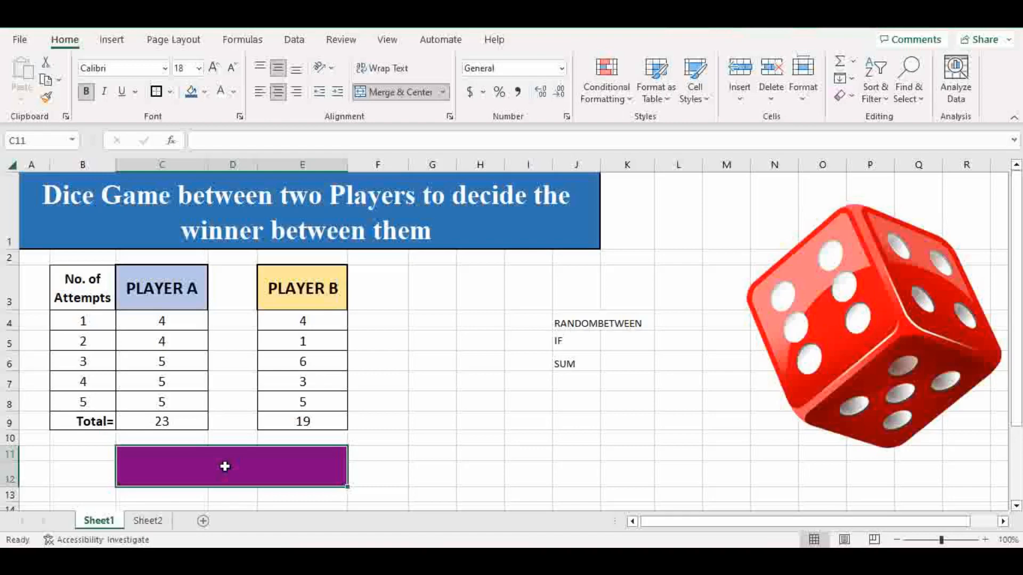
type("=")
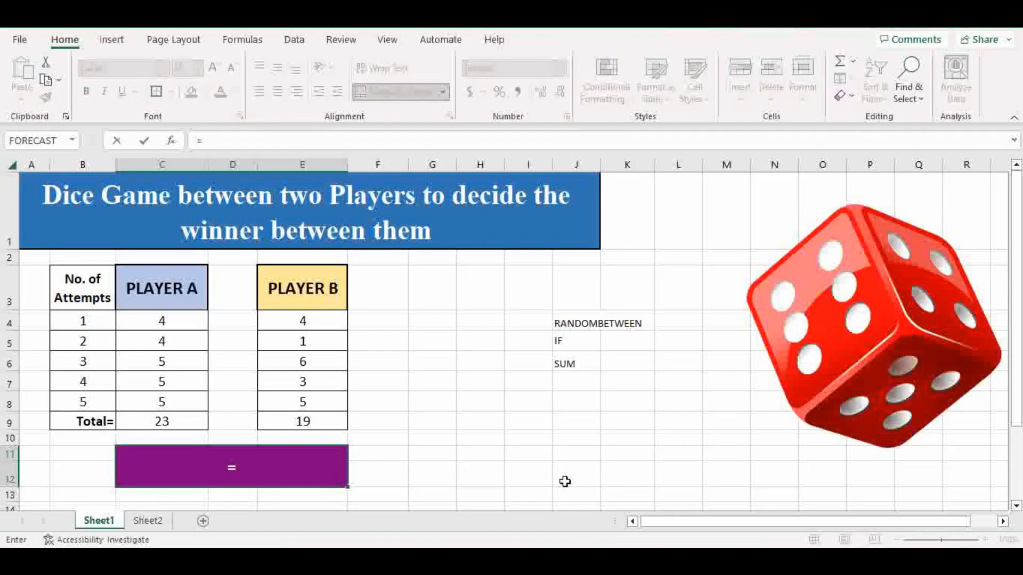
type("if")
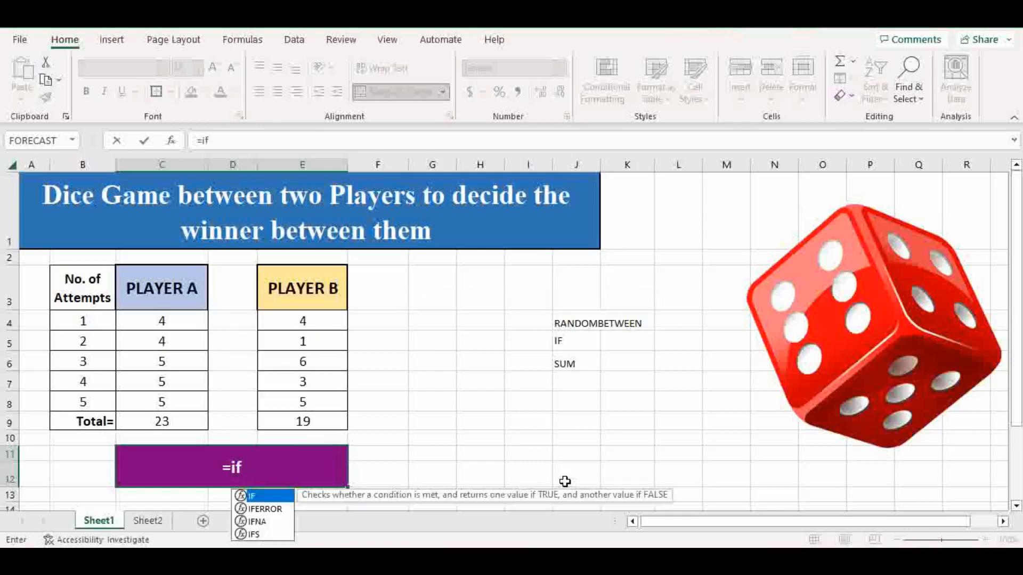
key("Tab")
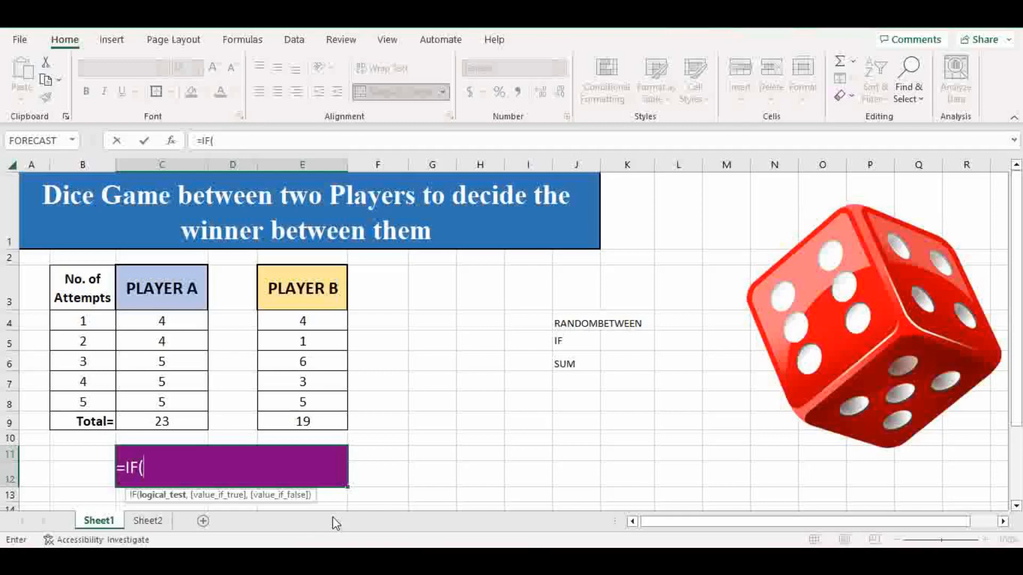
left_click(170, 424)
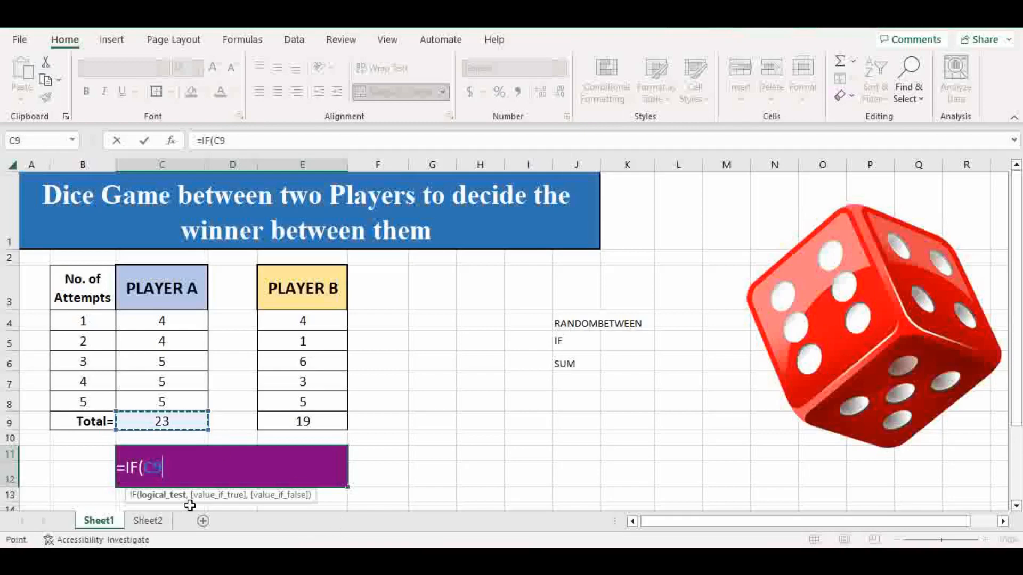
type(">")
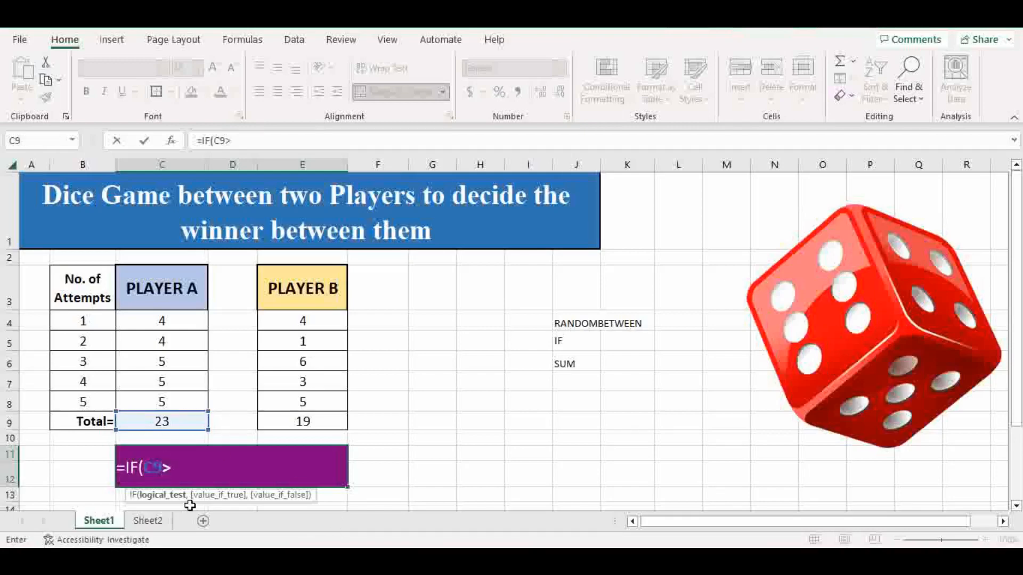
left_click(287, 426)
type(",")
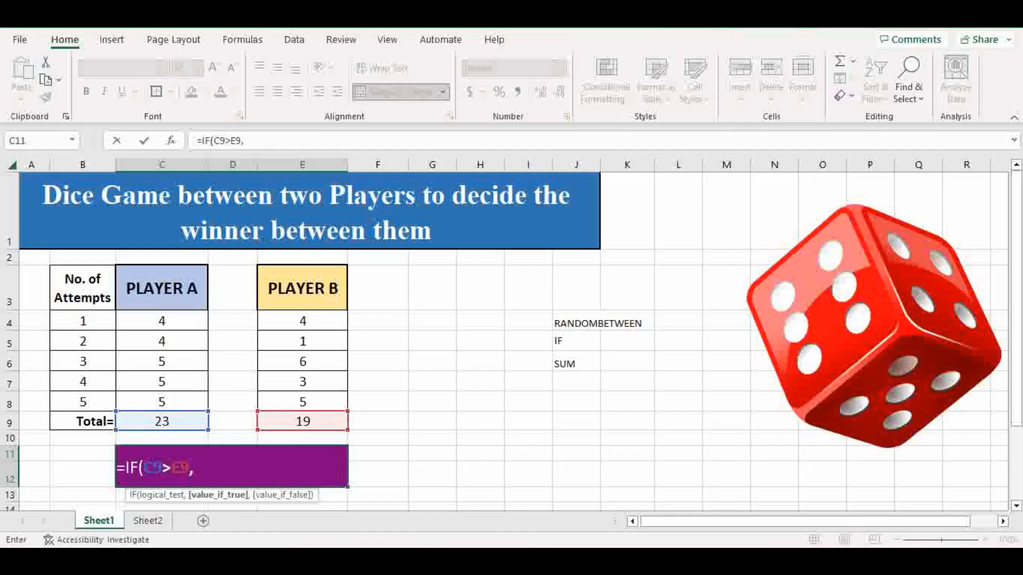
Complete the IF formula with "Player A is Winner" as the true value and "Player B is Winner" as the false value.
type("\"")
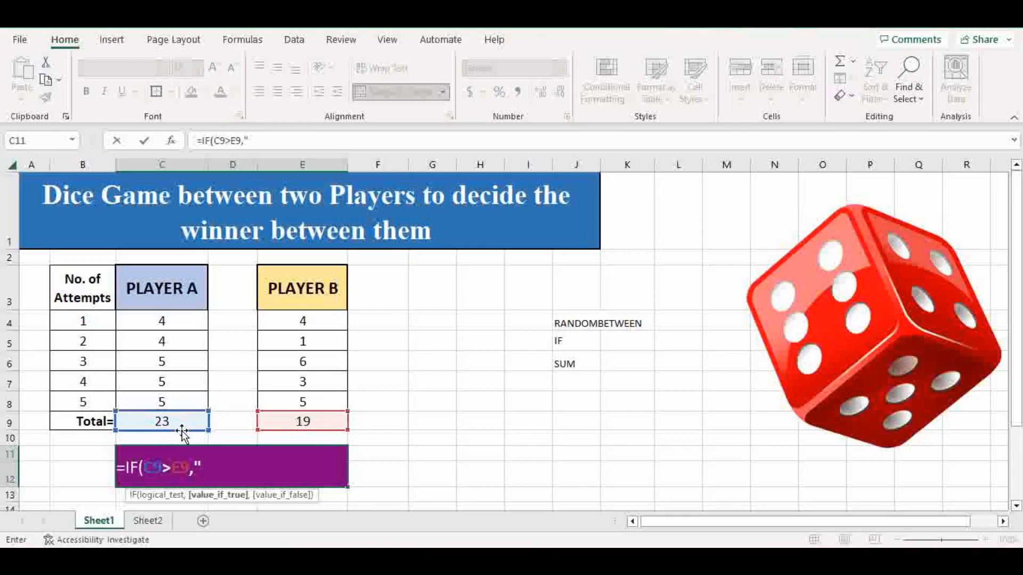
type("Player A")
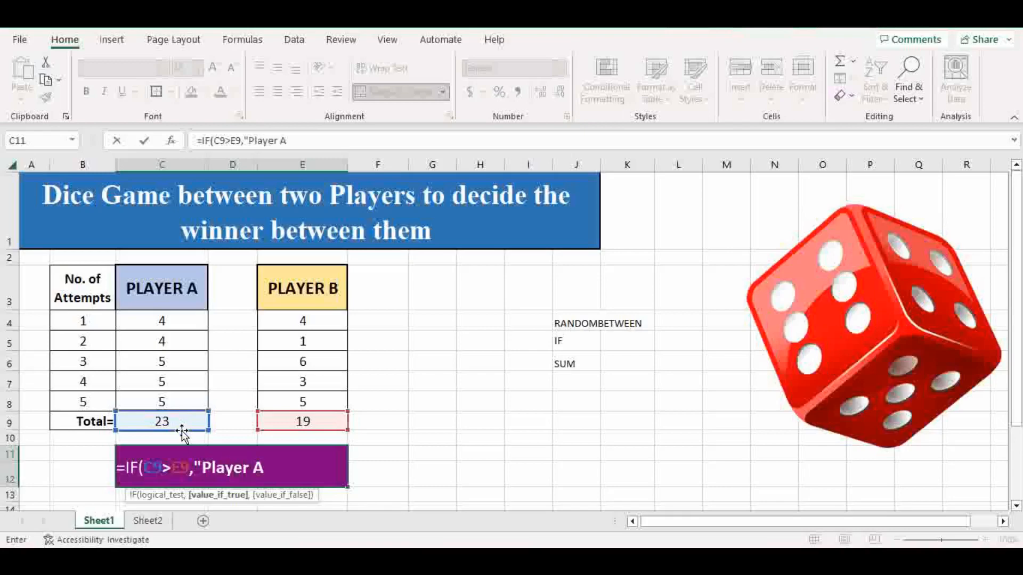
type(" is Winner\"")
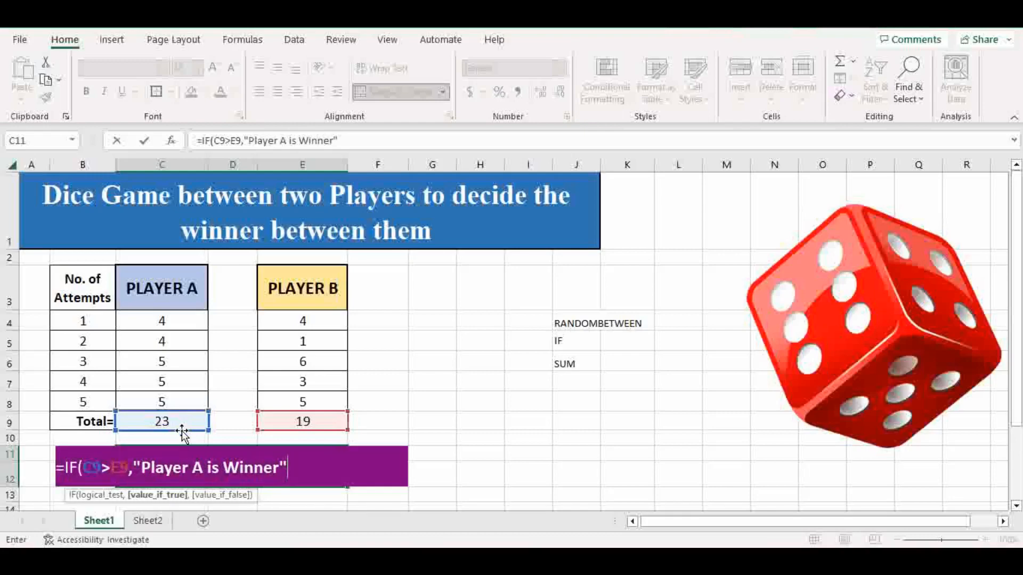
type(",")
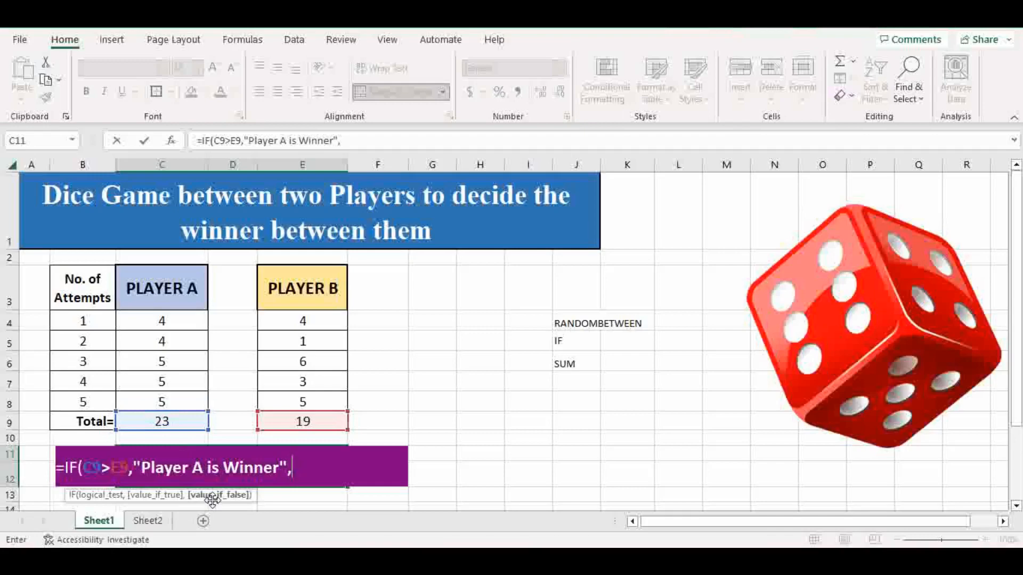
type("\"")
type("Player B")
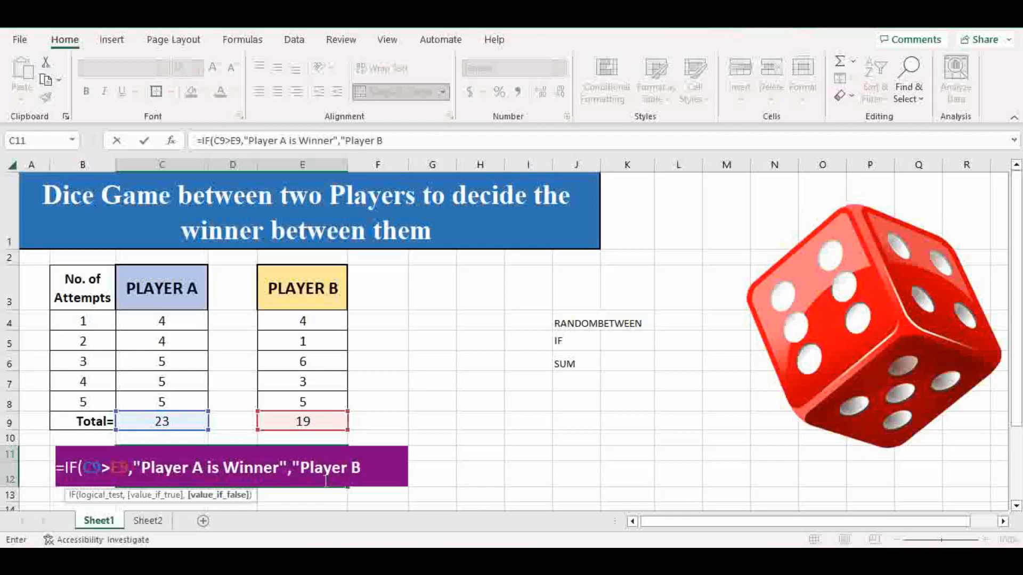
type(" is Wineer")
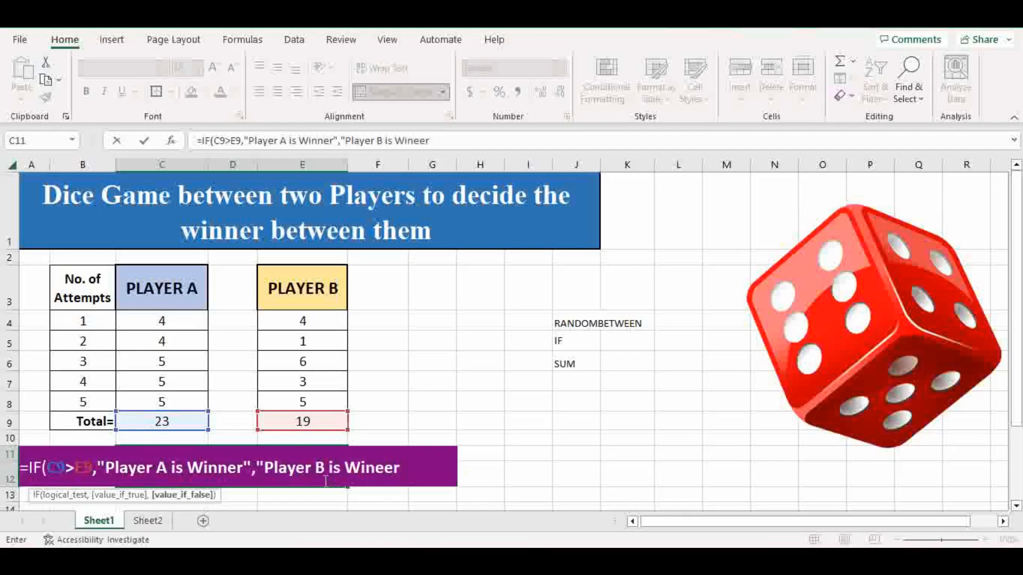
key("BackSpace")
key("BackSpace")
key("BackSpace")
type("ner\")")
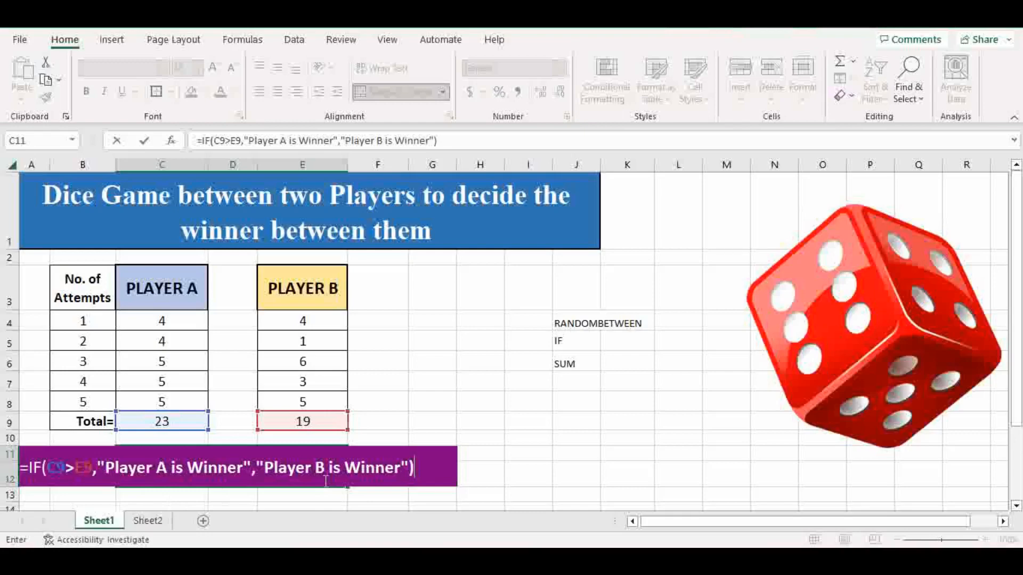
key("Return")
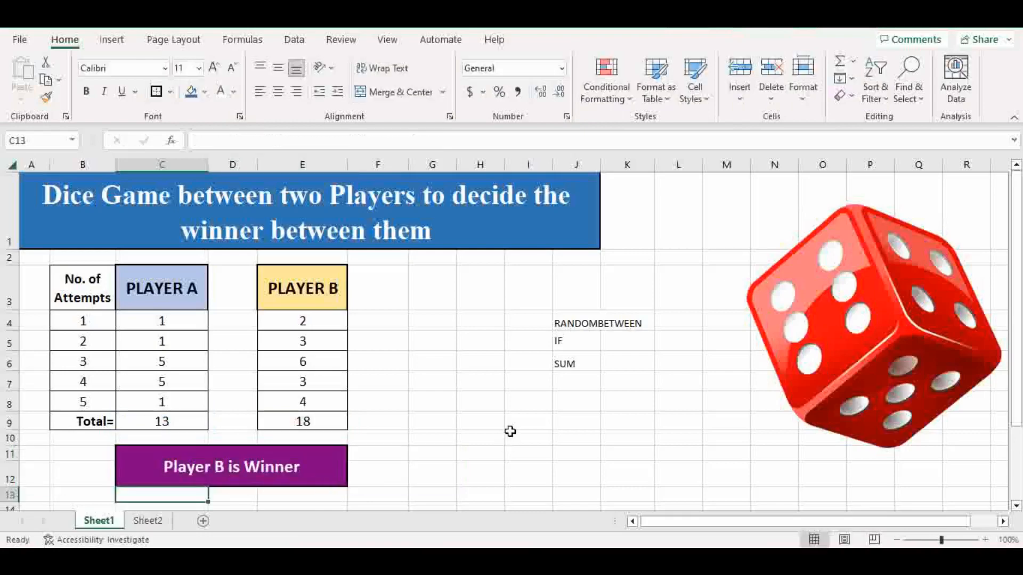
Select an empty cell beside the table and recalculate the sheet three times to re-roll both players' dice.
left_click(416, 440)
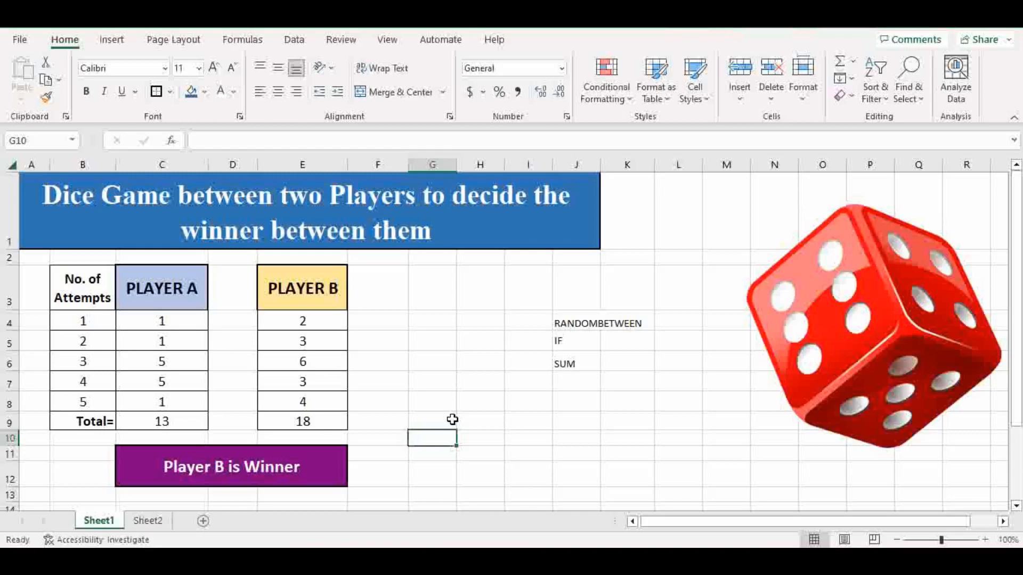
key("F9")
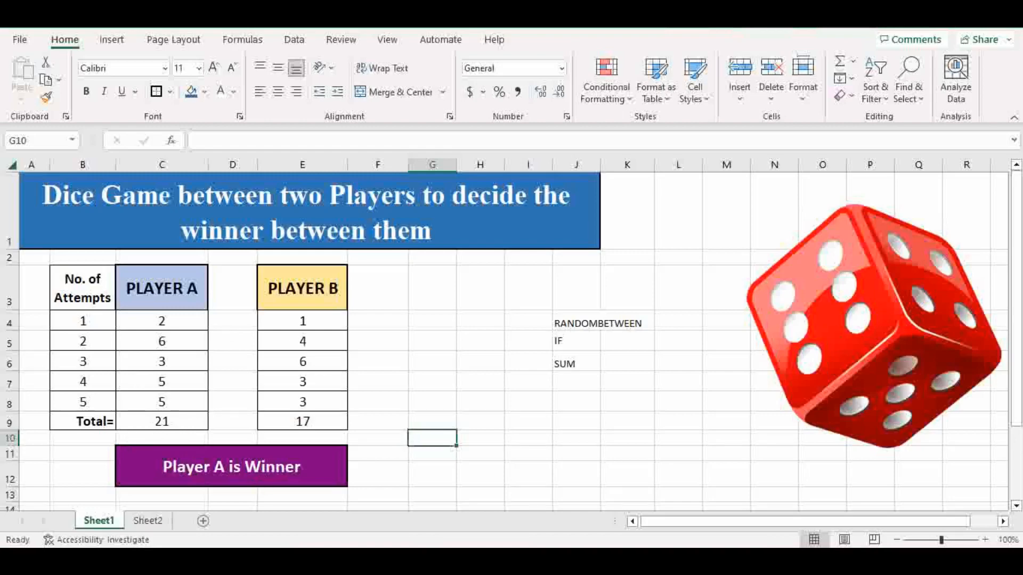
key("F9")
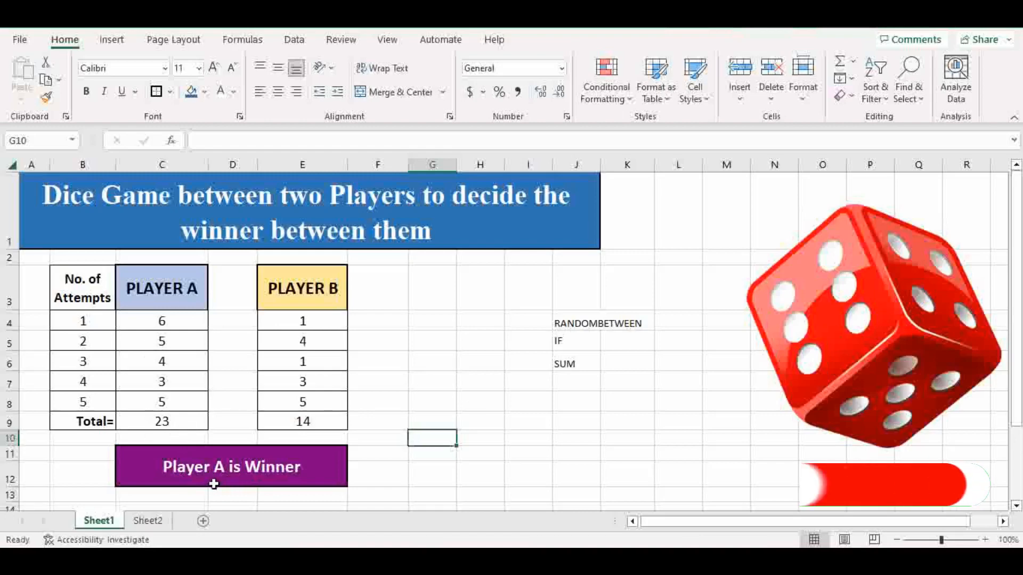
key("F9")
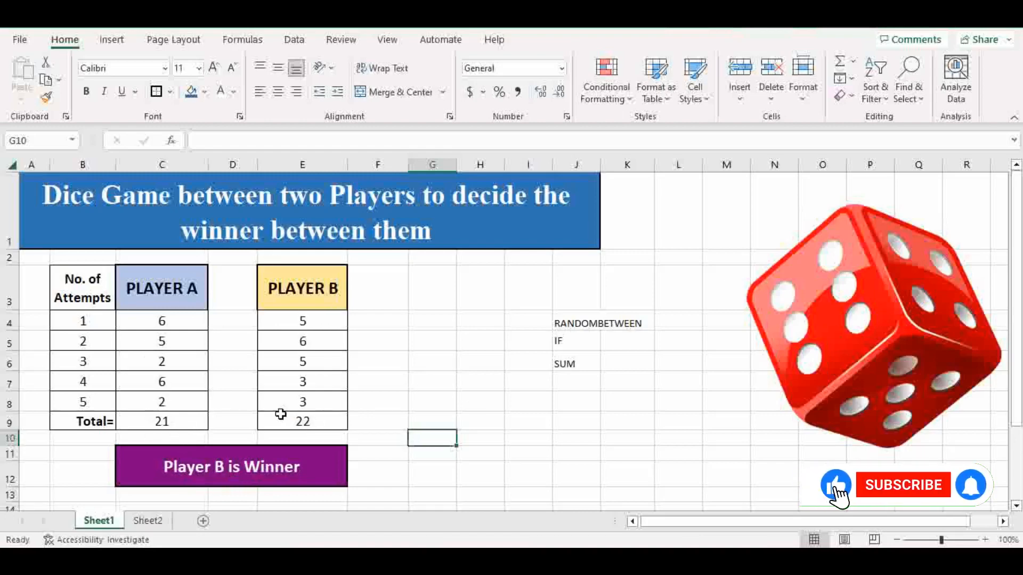